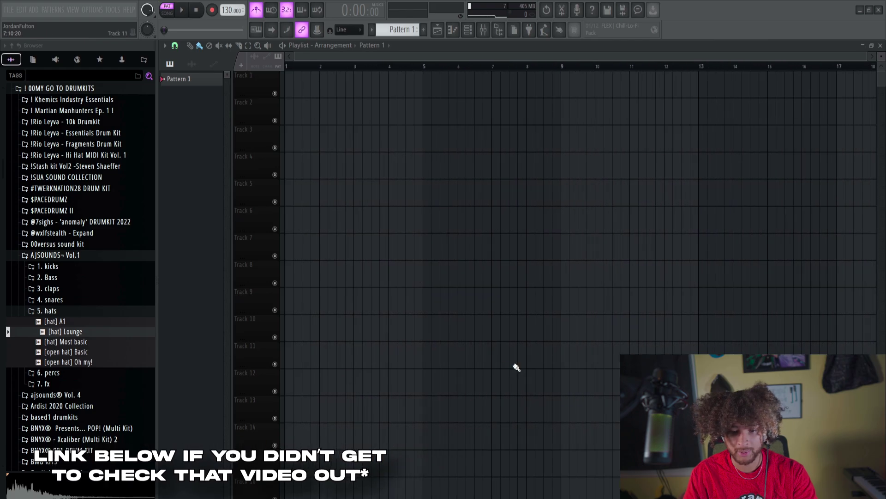
# Load the [hat] Lounge and [kick] Juke samples into the channel rack and set the pattern length to 128 steps.
pyautogui.click(331, 85)
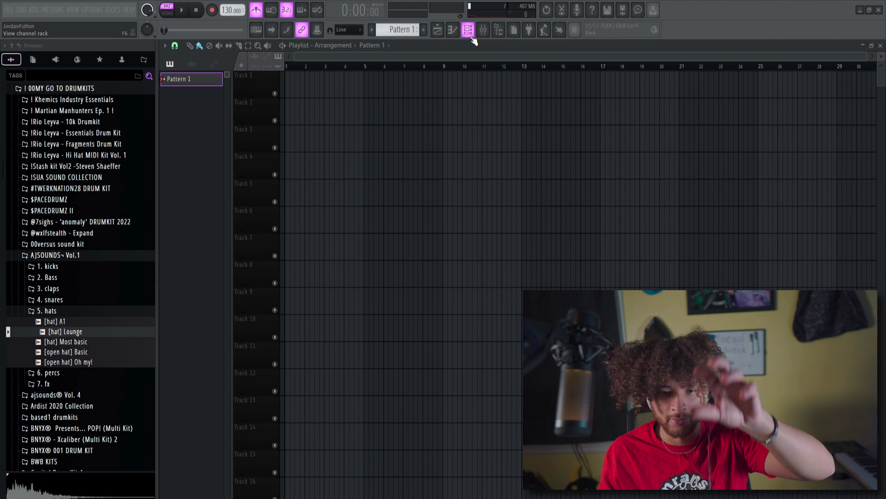
pyautogui.click(468, 31)
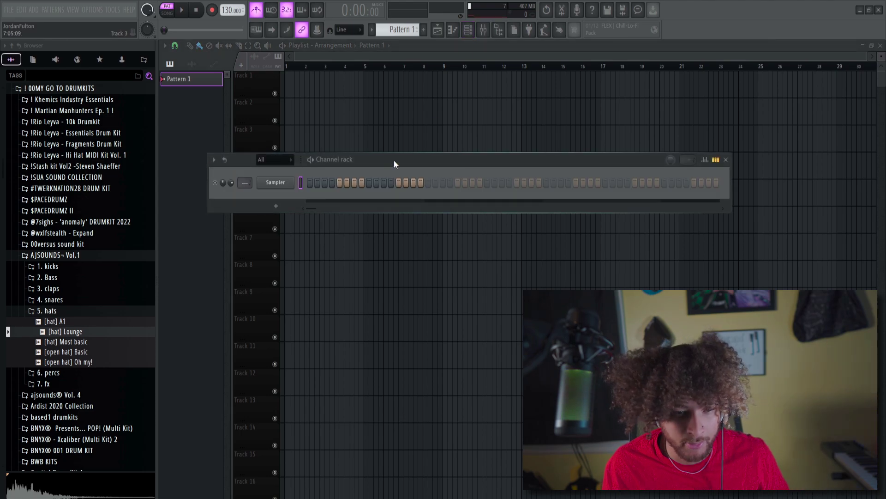
pyautogui.moveTo(394, 159); pyautogui.dragTo(434, 180)
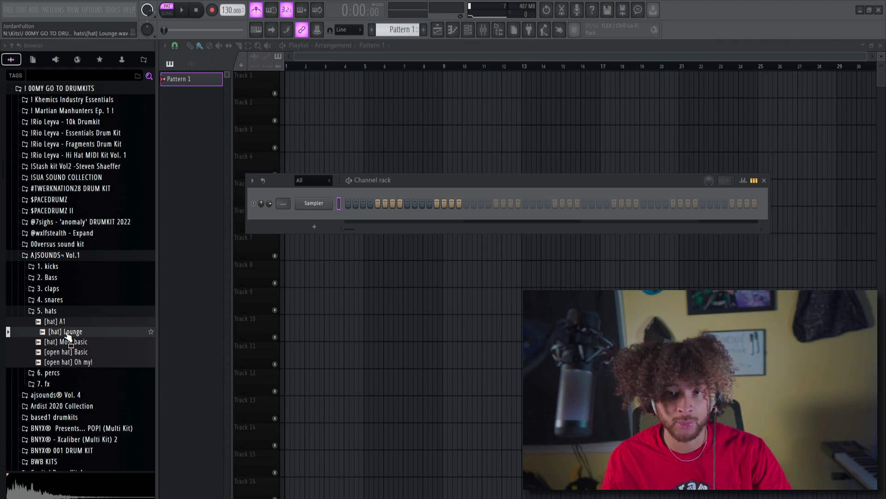
pyautogui.moveTo(67, 332); pyautogui.dragTo(318, 211)
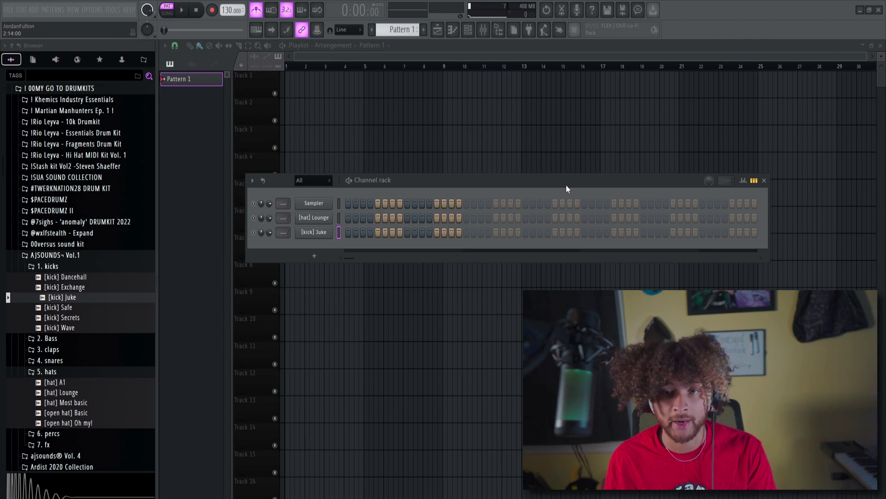
pyautogui.click(726, 183)
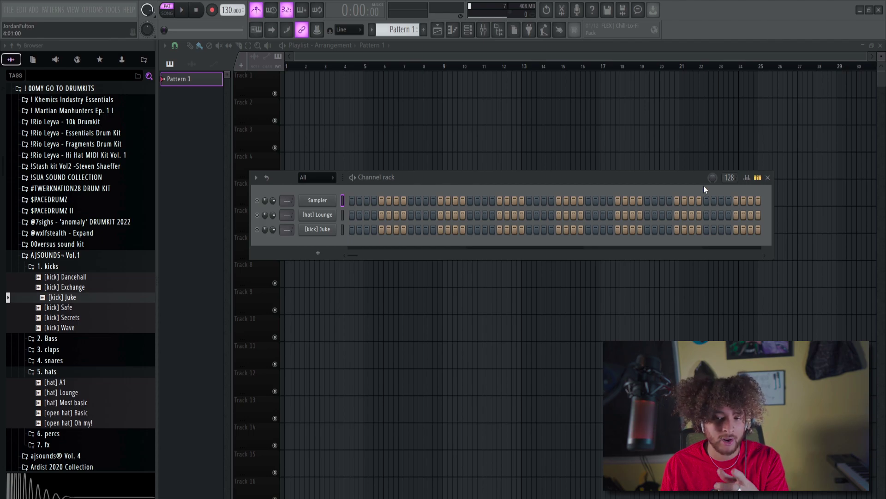
# Play the [hat] Lounge channel with hits placed four steps apart, and remove those hits.
pyautogui.moveTo(712, 177); pyautogui.dragTo(713, 168)
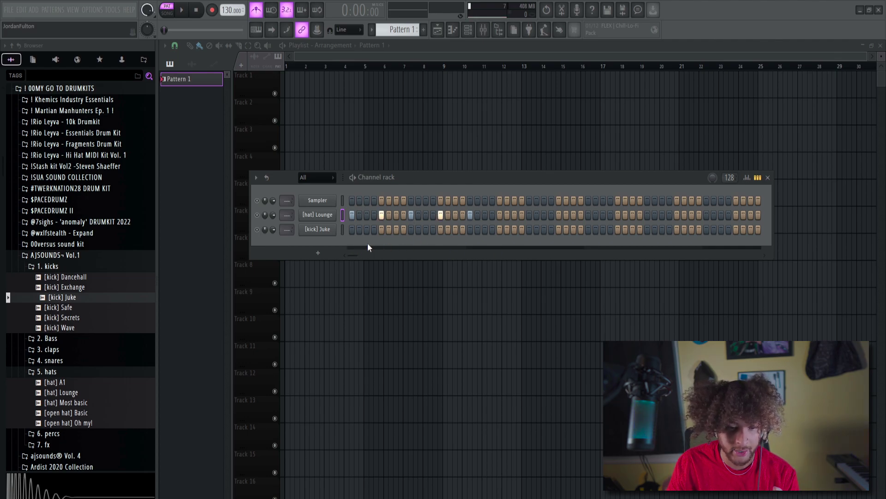
pyautogui.press('space')
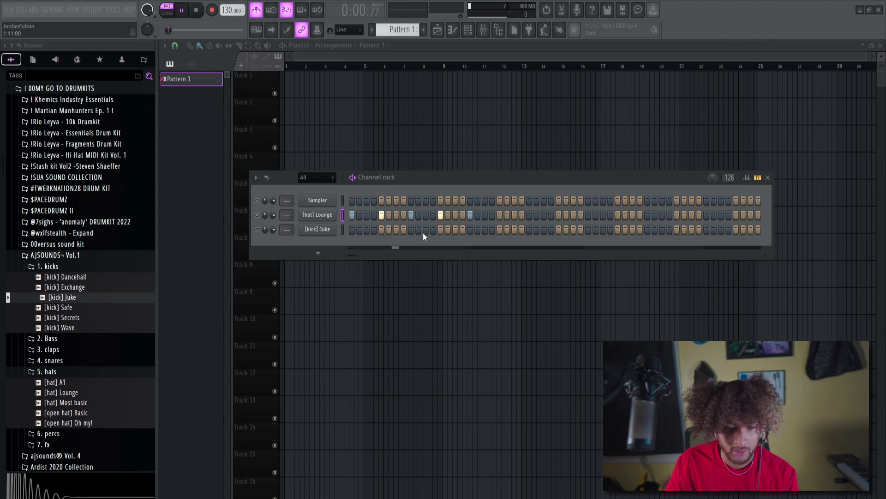
pyautogui.press('space')
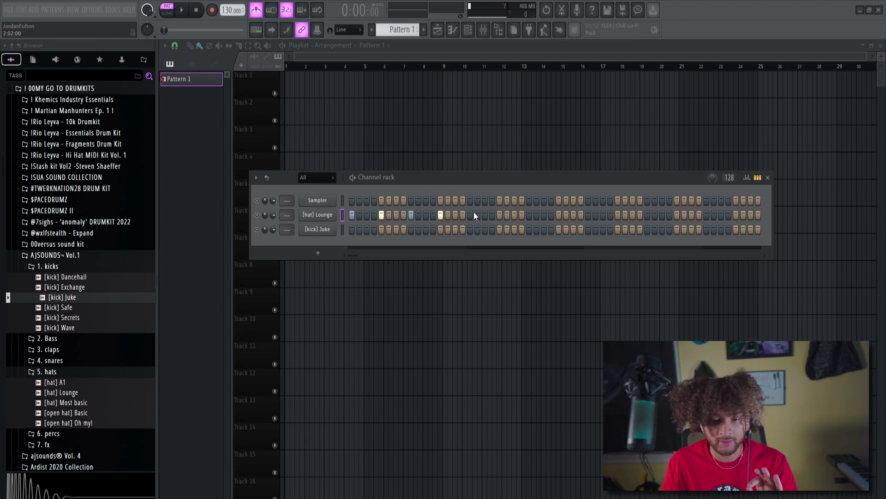
pyautogui.hotkey('ctrl', 'z')
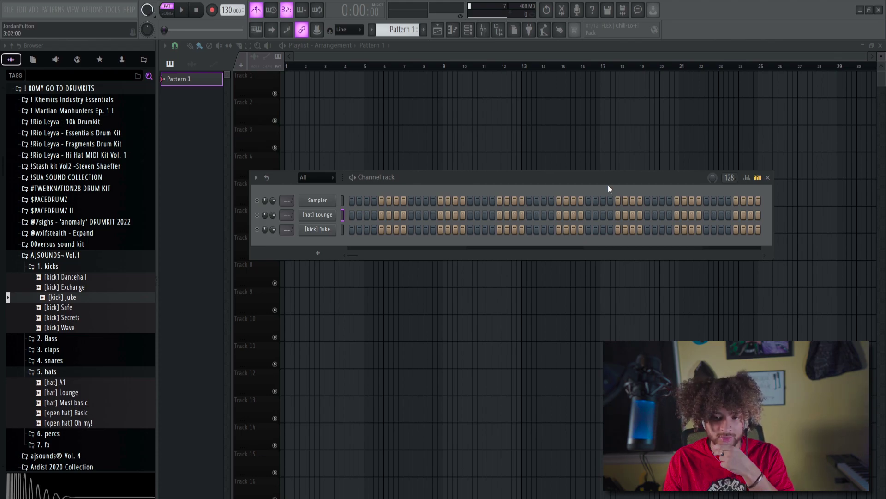
# Paint hits across every visible step of the [hat] Lounge channel, and erase them.
pyautogui.click(354, 217)
pyautogui.click(406, 216)
pyautogui.click(467, 216)
pyautogui.moveTo(535, 216)
pyautogui.mouseDown()
pyautogui.moveTo(421, 228)
pyautogui.moveTo(742, 220)
pyautogui.mouseUp()
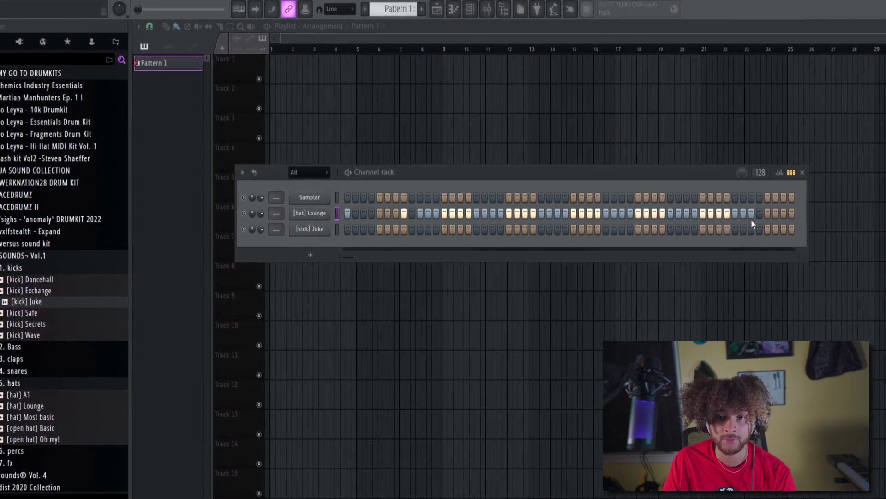
pyautogui.moveTo(412, 213); pyautogui.dragTo(346, 213)
pyautogui.moveTo(760, 214); pyautogui.dragTo(783, 214)
pyautogui.click(803, 213)
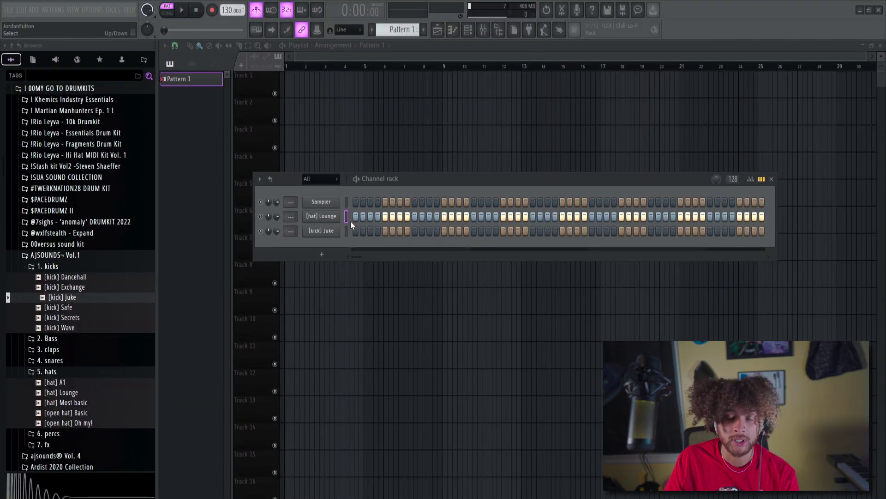
pyautogui.moveTo(355, 217); pyautogui.dragTo(699, 215)
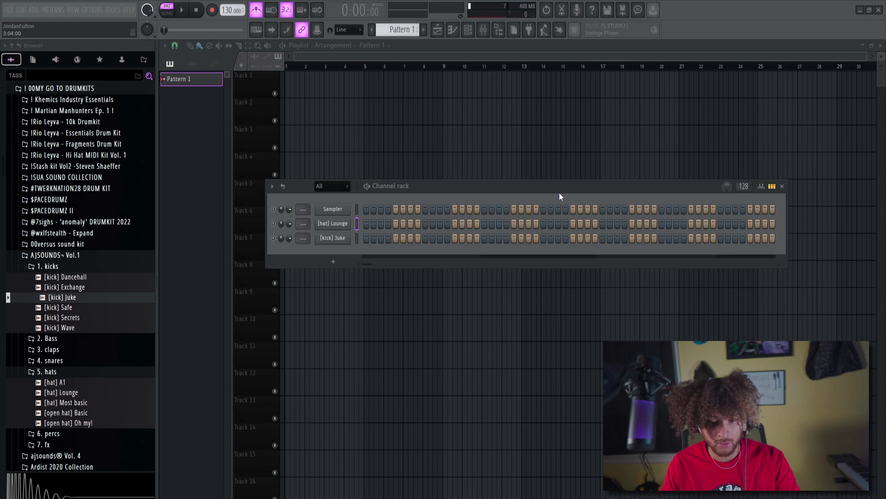
# Try a scattered, irregular pattern of hits across the [hat] Lounge channel and clear it.
pyautogui.rightClick(336, 230)
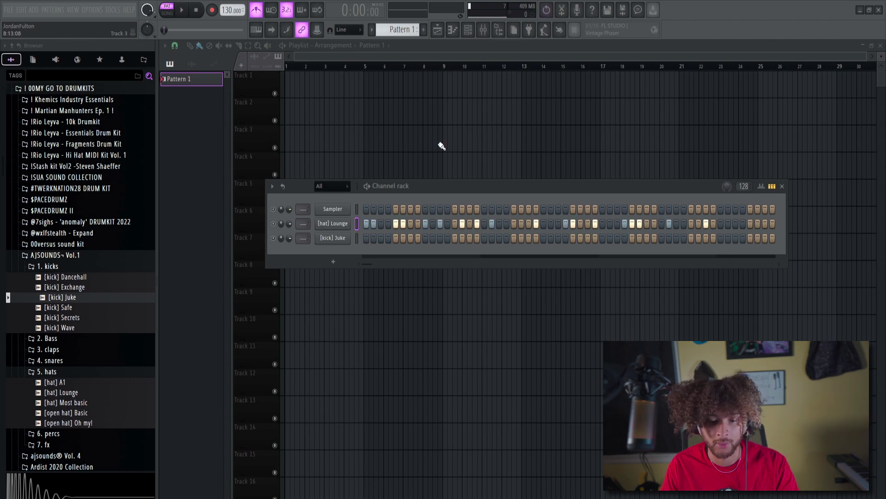
pyautogui.moveTo(426, 185)
pyautogui.mouseDown()
pyautogui.moveTo(434, 188)
pyautogui.moveTo(425, 187)
pyautogui.mouseUp()
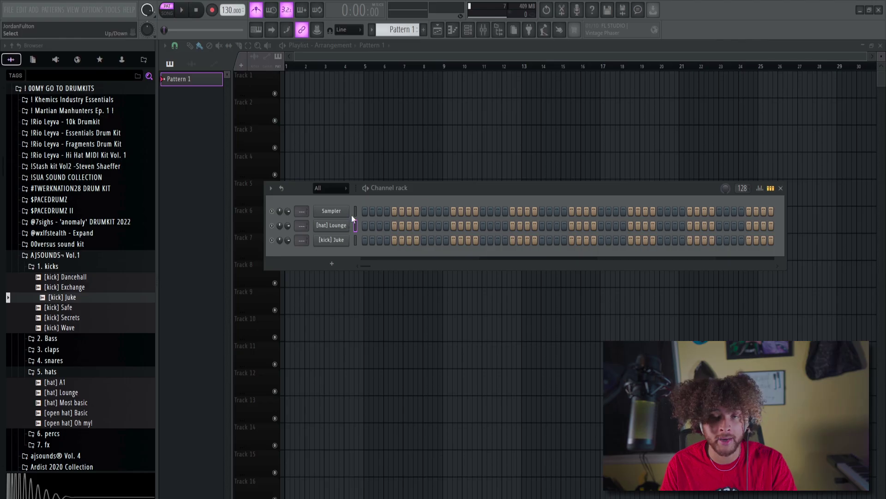
pyautogui.moveTo(498, 191); pyautogui.dragTo(499, 181)
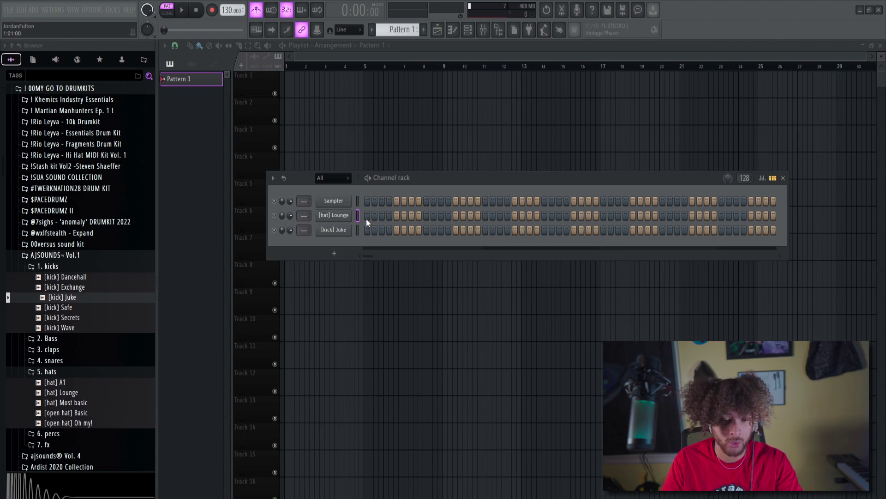
# Fill the [hat] Lounge channel each 2 steps and play the pattern back.
pyautogui.rightClick(333, 215)
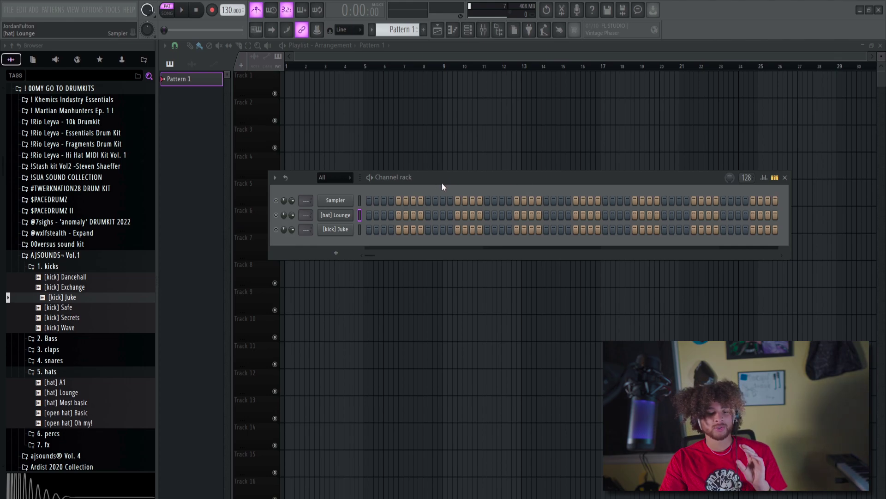
pyautogui.rightClick(354, 215)
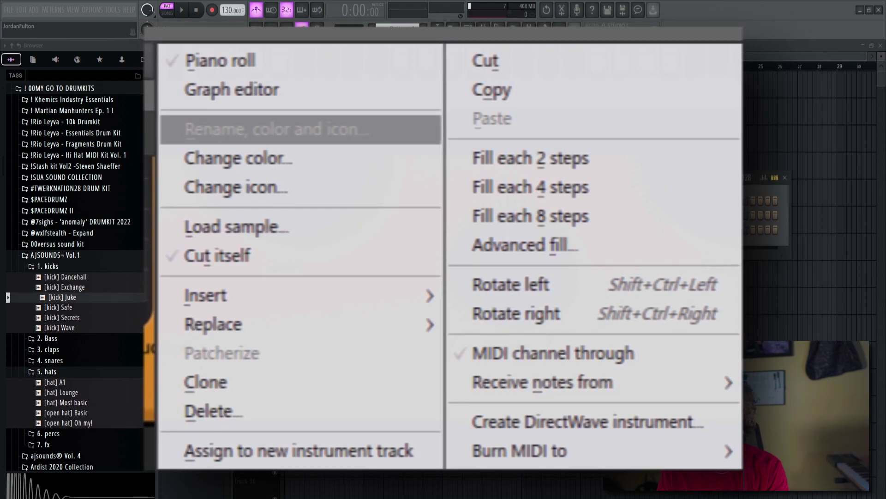
pyautogui.press('space')
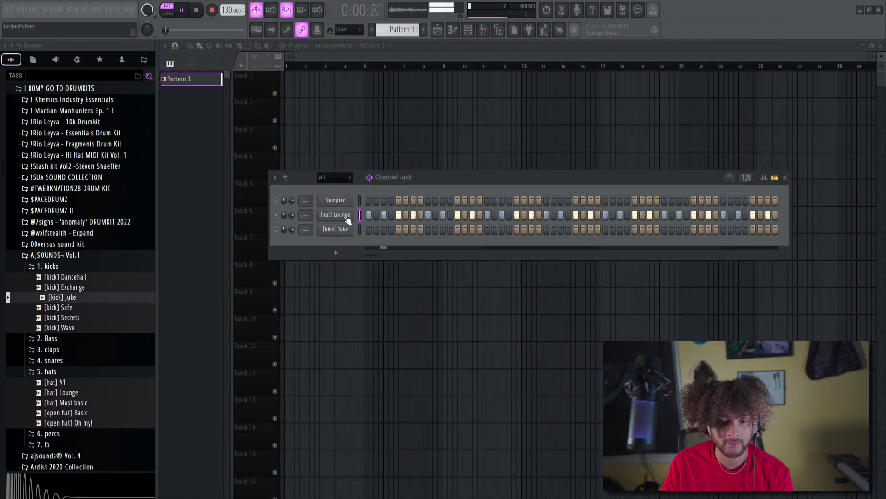
pyautogui.press('space')
# Fill the [hat] Lounge channel each 4 steps and start playback.
pyautogui.rightClick(350, 221)
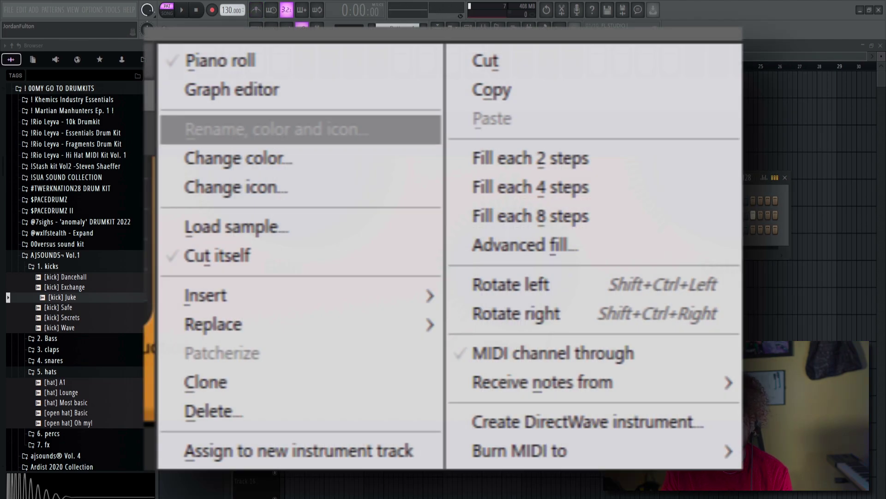
pyautogui.press('Escape')
pyautogui.press('space')
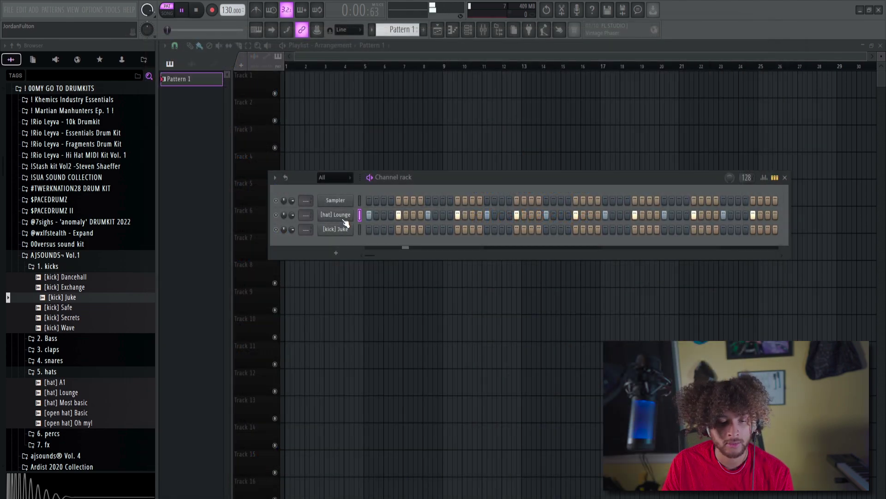
# Fill the [hat] Lounge channel each 8 steps during playback, stop, and undo the fill.
pyautogui.rightClick(345, 223)
pyautogui.click(471, 263)
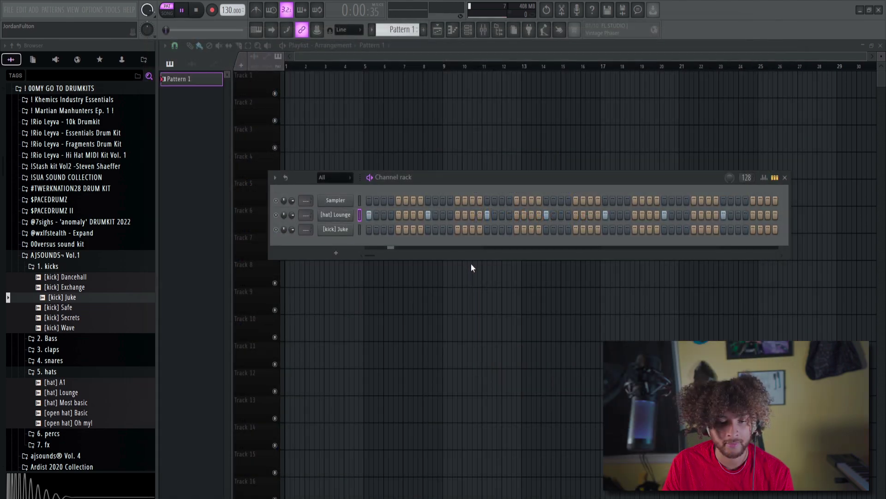
pyautogui.press('space')
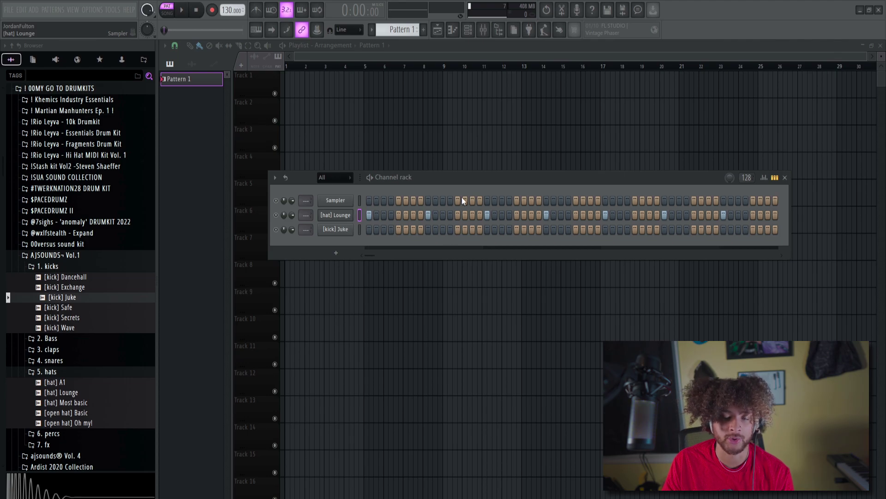
pyautogui.rightClick(345, 216)
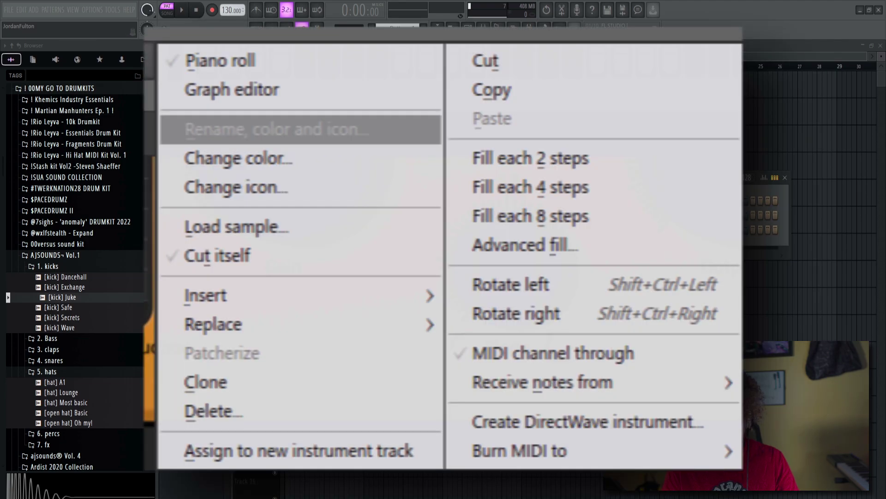
pyautogui.hotkey('ctrl', 'z')
pyautogui.hotkey('ctrl', 'z')
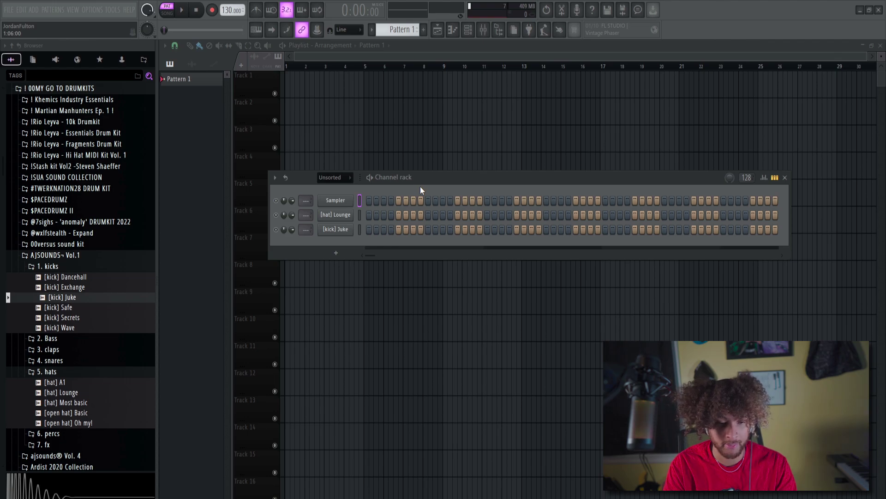
# Delete the Sampler channel from the channel rack, and undo the deletion.
pyautogui.hotkey('alt', 'Delete')
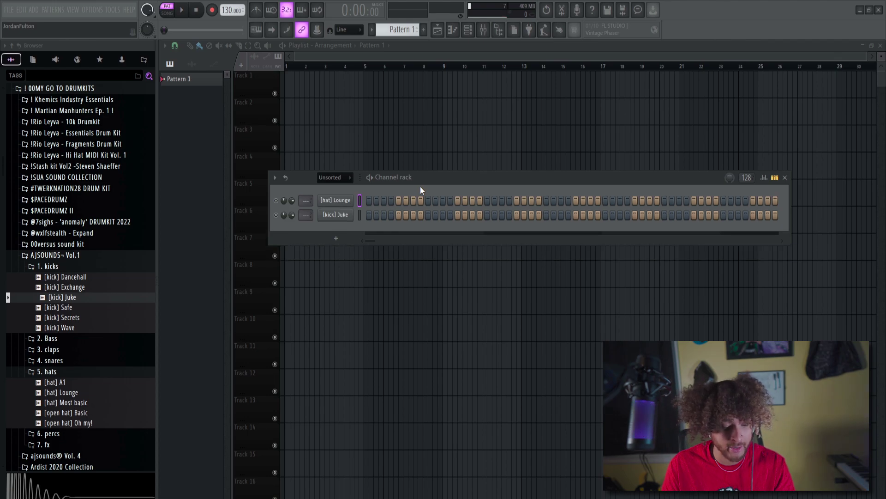
pyautogui.hotkey('ctrl', 'z')
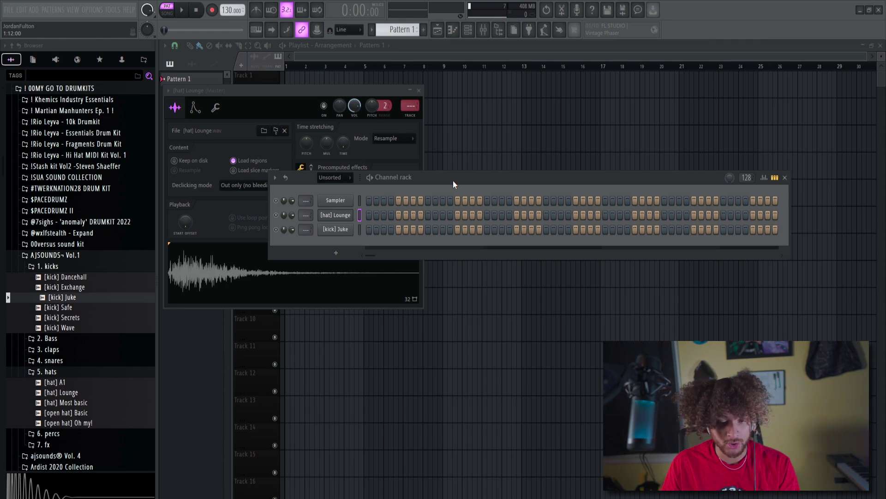
# Redo and undo the earlier [hat] Lounge step edits several times, ending with an empty step row.
pyautogui.hotkey('ctrl', 'shift', 'z')
pyautogui.hotkey('ctrl', 'shift', 'z')
pyautogui.hotkey('ctrl', 'shift', 'z')
pyautogui.hotkey('ctrl', 'shift', 'z')
pyautogui.hotkey('ctrl', 'shift', 'z')
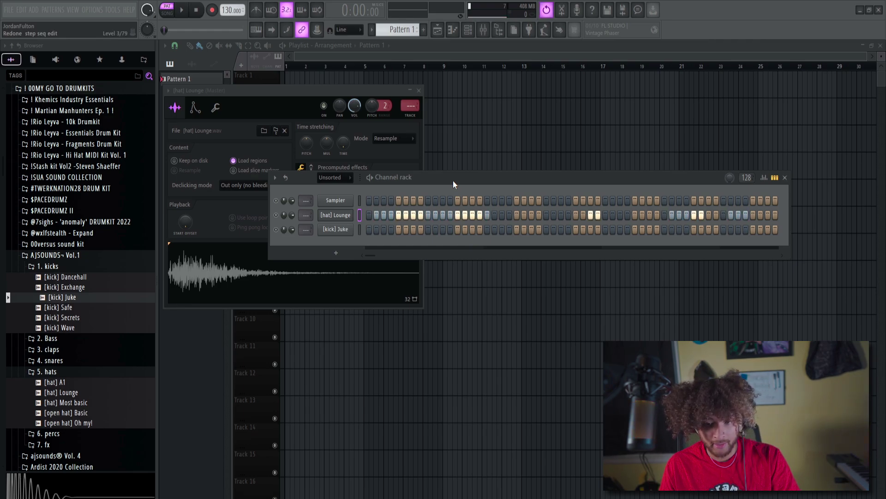
pyautogui.hotkey('ctrl', 'z')
pyautogui.hotkey('ctrl', 'z')
pyautogui.hotkey('ctrl', 'z')
pyautogui.hotkey('ctrl', 'z')
pyautogui.hotkey('ctrl', 'z')
pyautogui.hotkey('ctrl', 'z')
pyautogui.hotkey('ctrl', 'z')
pyautogui.hotkey('ctrl', 'z')
pyautogui.hotkey('ctrl', 'z')
pyautogui.hotkey('ctrl', 'z')
pyautogui.hotkey('ctrl', 'z')
pyautogui.hotkey('ctrl', 'z')
pyautogui.hotkey('ctrl', 'z')
pyautogui.hotkey('ctrl', 'z')
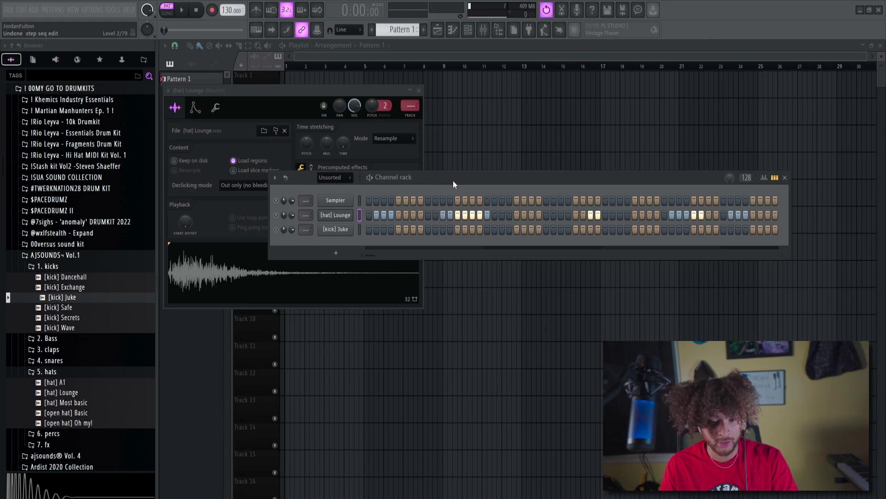
pyautogui.hotkey('ctrl', 'shift', 'z')
pyautogui.hotkey('ctrl', 'x')
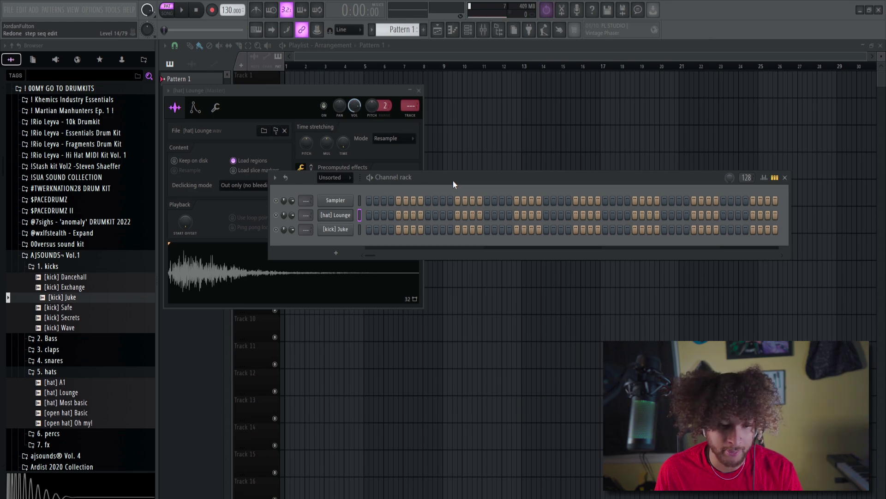
# Close the [hat] Lounge sampler settings and move the channel rack slightly lower over the playlist.
pyautogui.click(329, 216)
pyautogui.click(483, 181)
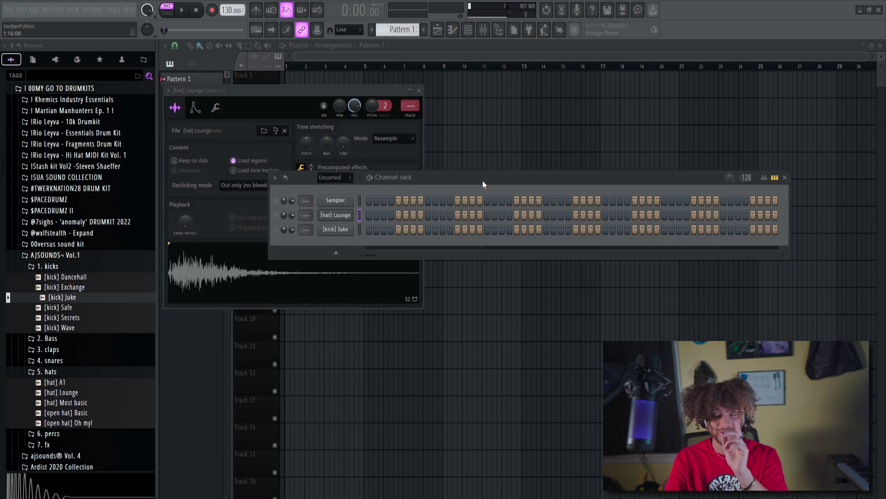
pyautogui.click(419, 90)
pyautogui.click(342, 216)
pyautogui.moveTo(437, 189); pyautogui.dragTo(463, 195)
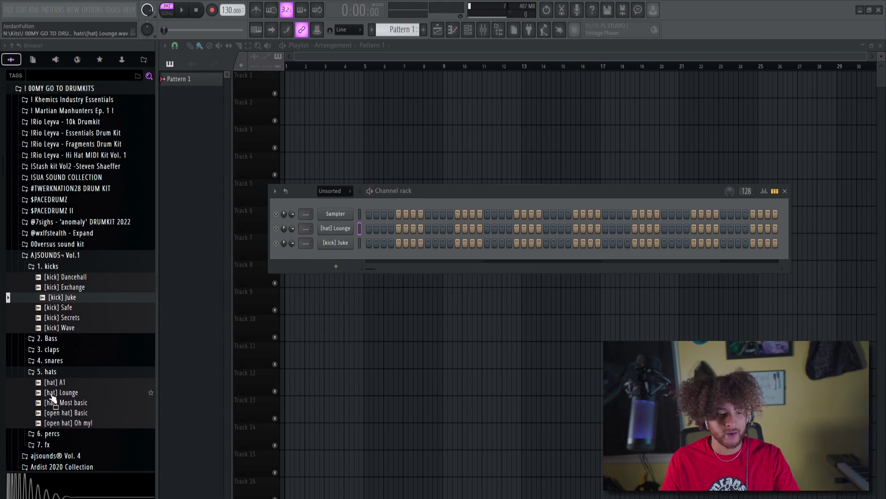
# Add [open hat] Oh my!, [snare] Solo and [clap] Perfect from the AJSOUNDS Vol.1 kit as new channels.
pyautogui.moveTo(74, 422); pyautogui.dragTo(323, 272)
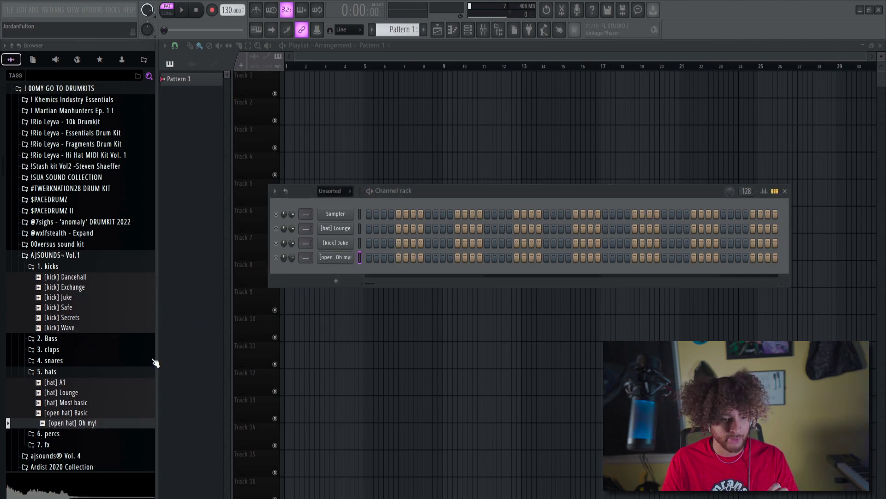
pyautogui.click(50, 360)
pyautogui.moveTo(74, 411); pyautogui.dragTo(330, 274)
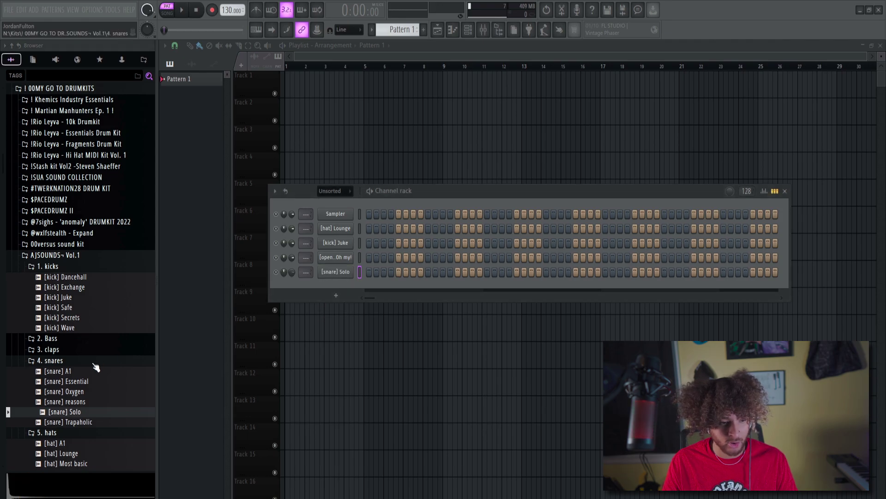
pyautogui.click(50, 349)
pyautogui.moveTo(65, 380); pyautogui.dragTo(335, 291)
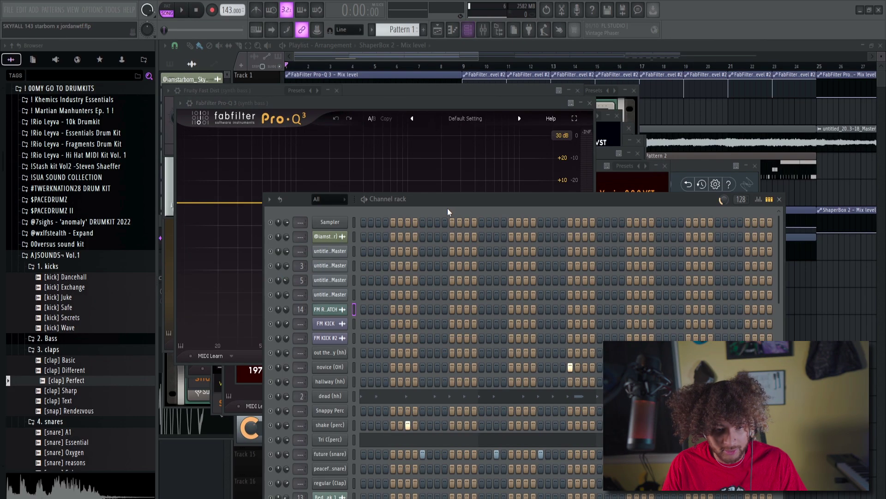
# Move and heighten the channel rack so more channels fit, and filter its list to Audio channels.
pyautogui.moveTo(448, 208); pyautogui.dragTo(431, 122)
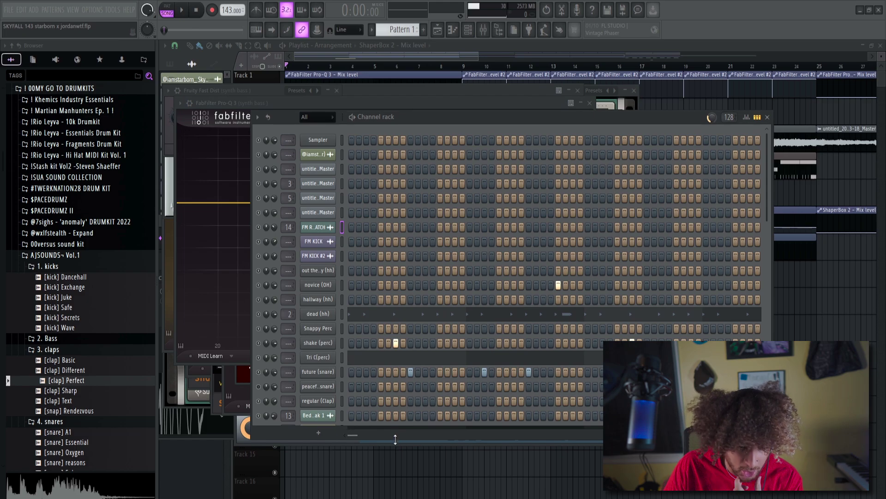
pyautogui.moveTo(394, 437); pyautogui.dragTo(394, 497)
pyautogui.moveTo(437, 116); pyautogui.dragTo(398, 69)
pyautogui.scroll(-4, 401, 364)
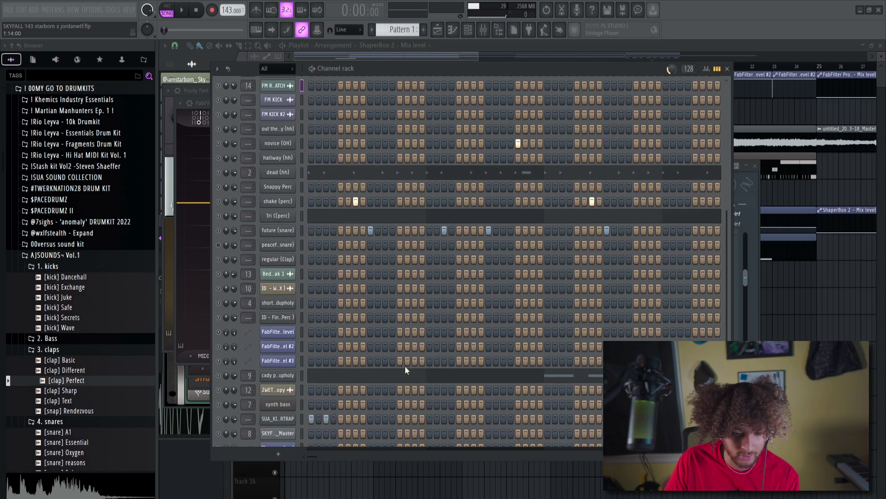
pyautogui.scroll(4, 530, 384)
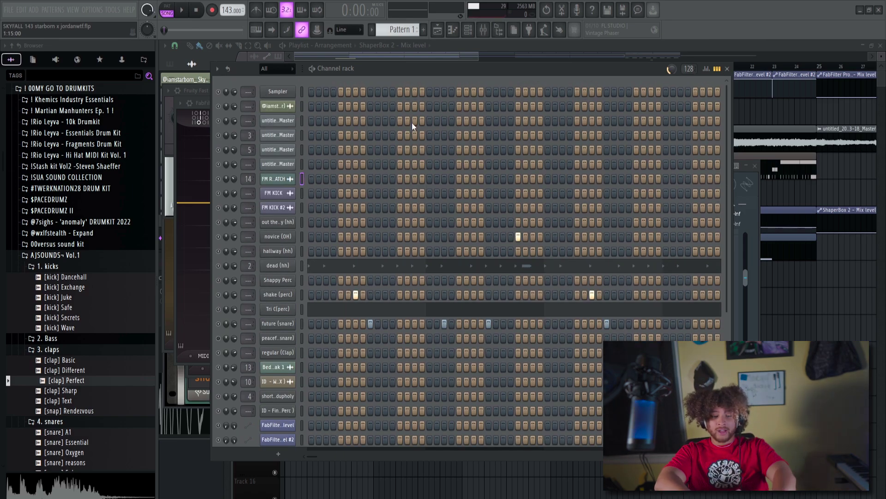
pyautogui.click(283, 73)
pyautogui.click(273, 109)
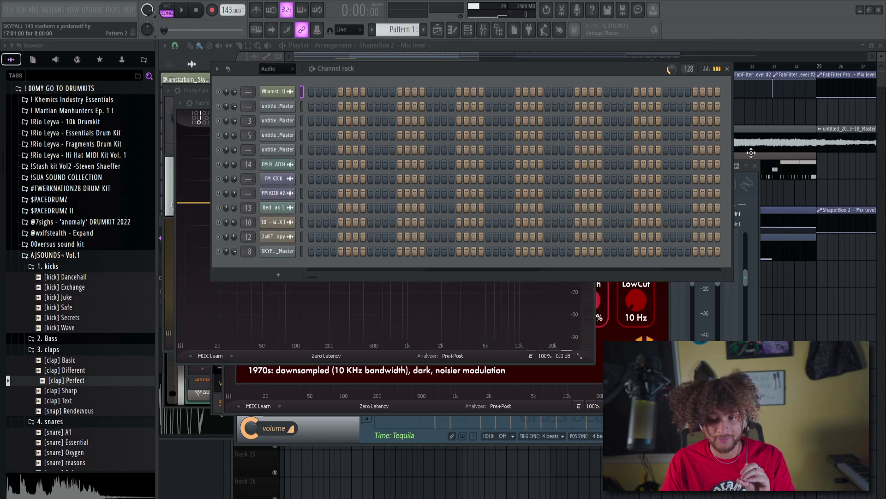
# Close the windows covering the playlist and select the time range from bar 1 to bar 9.
pyautogui.rightClick(757, 105)
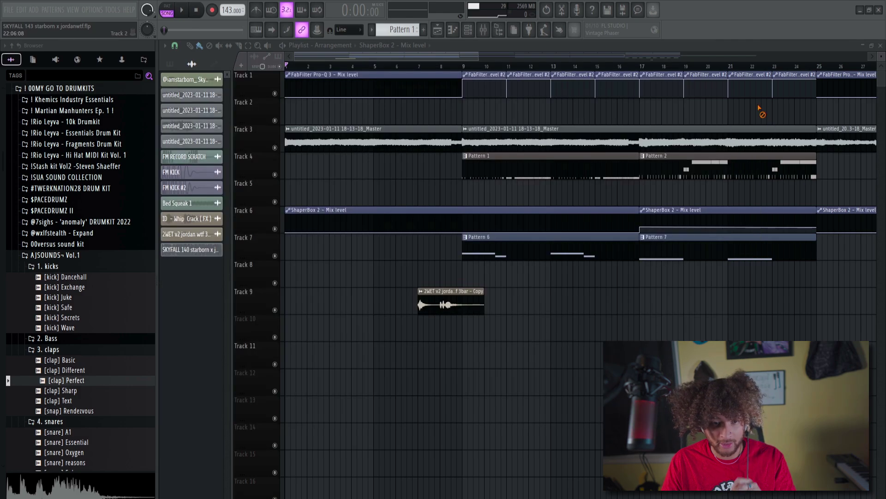
pyautogui.moveTo(462, 67); pyautogui.dragTo(286, 67)
pyautogui.scroll(5, 350, 210)
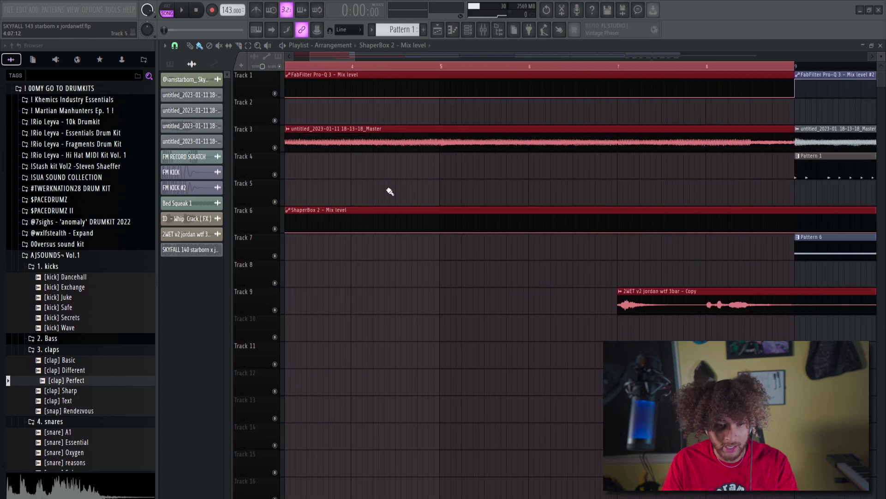
pyautogui.scroll(-5, 390, 191)
# Bring back the channel rack and switch its channel filter from Audio to Unsorted.
pyautogui.press('F6')
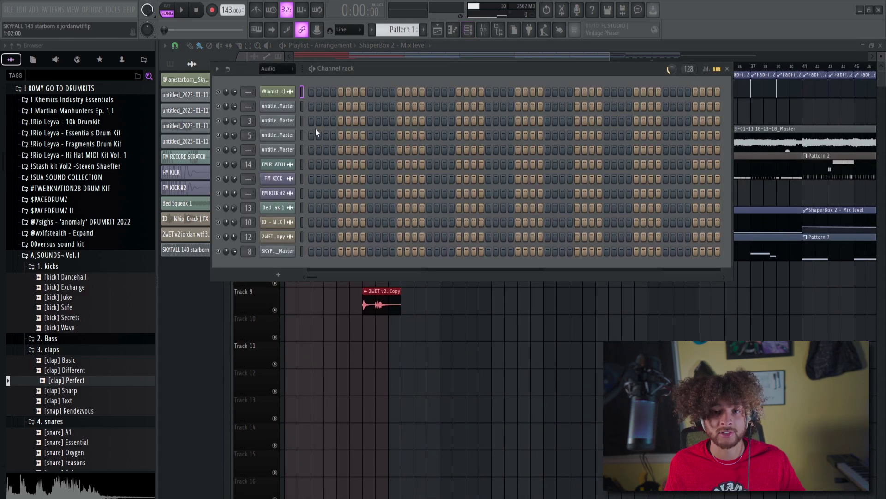
pyautogui.click(278, 69)
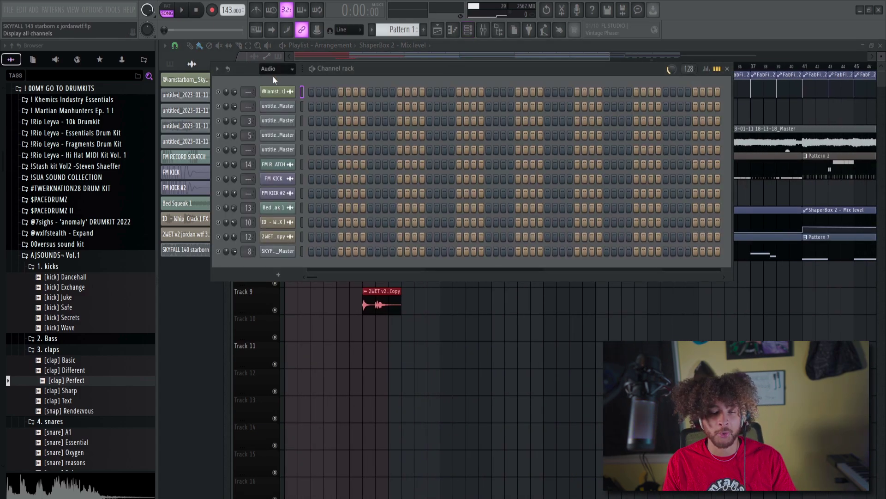
pyautogui.click(274, 77)
pyautogui.click(275, 69)
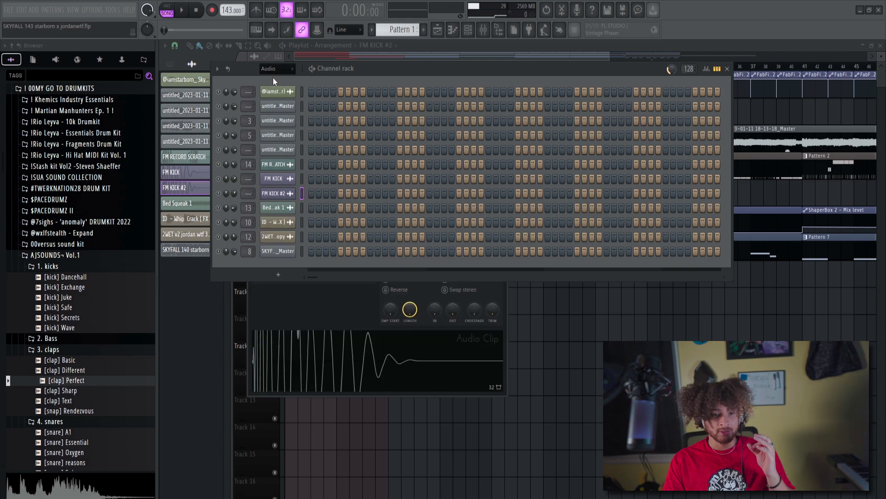
pyautogui.click(278, 110)
pyautogui.scroll(-2, 365, 212)
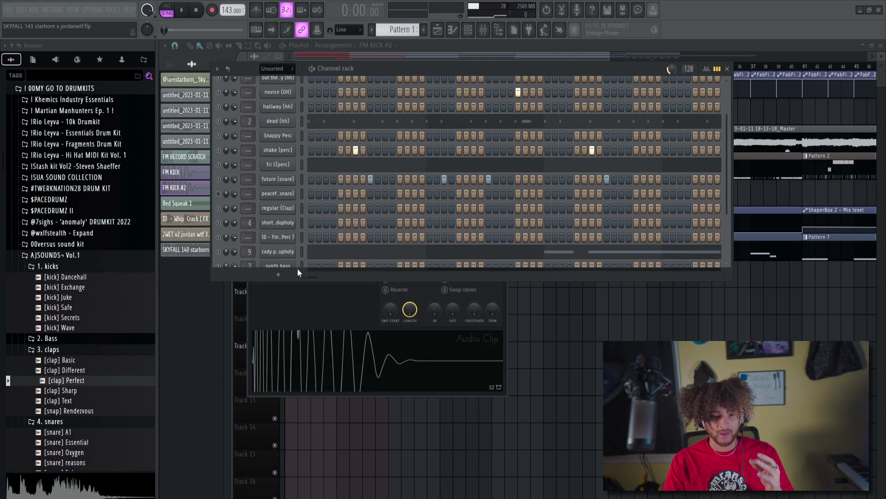
# Heighten the channel rack to fit all Unsorted channels and move it lower over the playlist.
pyautogui.moveTo(301, 281); pyautogui.dragTo(301, 354)
pyautogui.moveTo(434, 75); pyautogui.dragTo(410, 145)
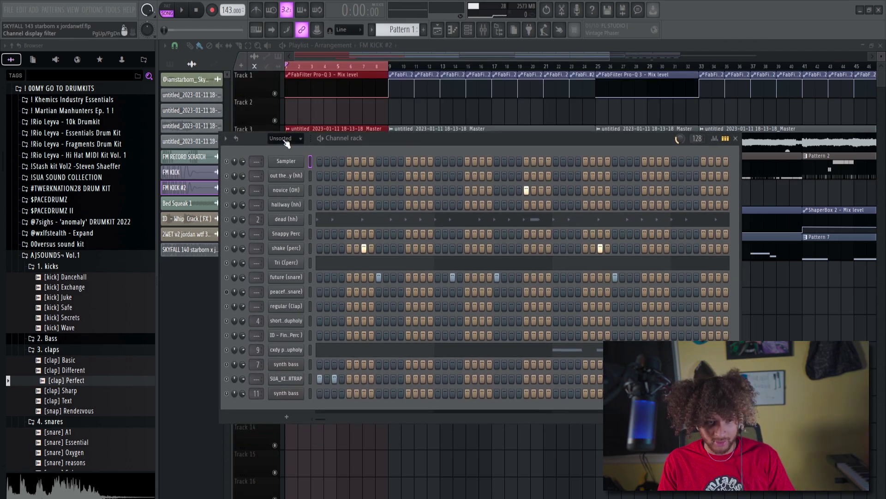
pyautogui.click(364, 107)
pyautogui.click(468, 30)
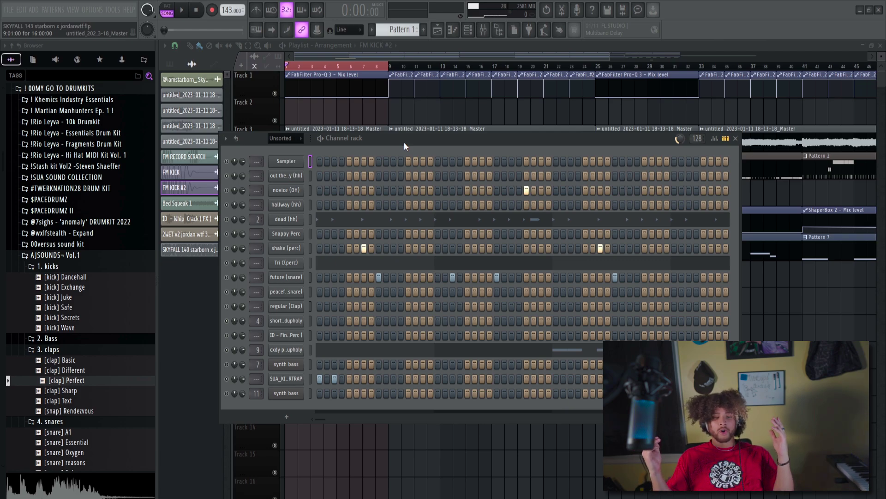
# Pan the novice (OH) channel to 81% left and to 95% right, and try its volume control.
pyautogui.click(310, 205)
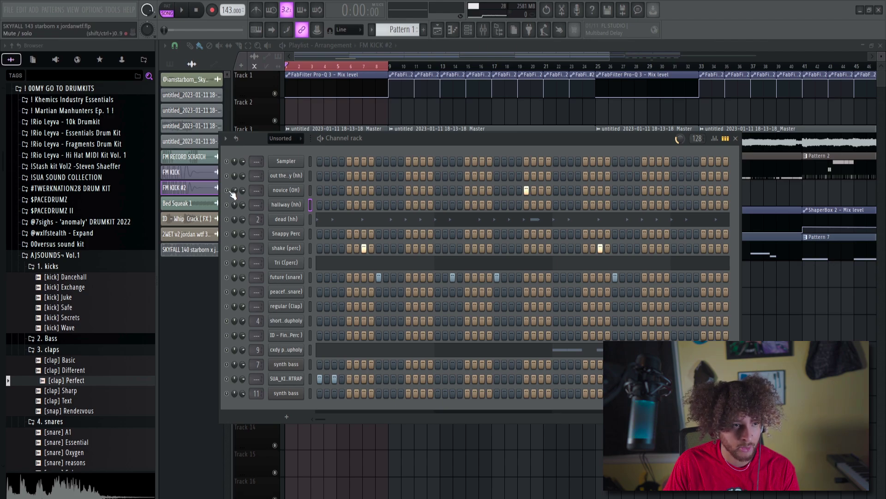
pyautogui.moveTo(235, 190)
pyautogui.mouseDown()
pyautogui.moveTo(234, 203)
pyautogui.moveTo(234, 186)
pyautogui.mouseUp()
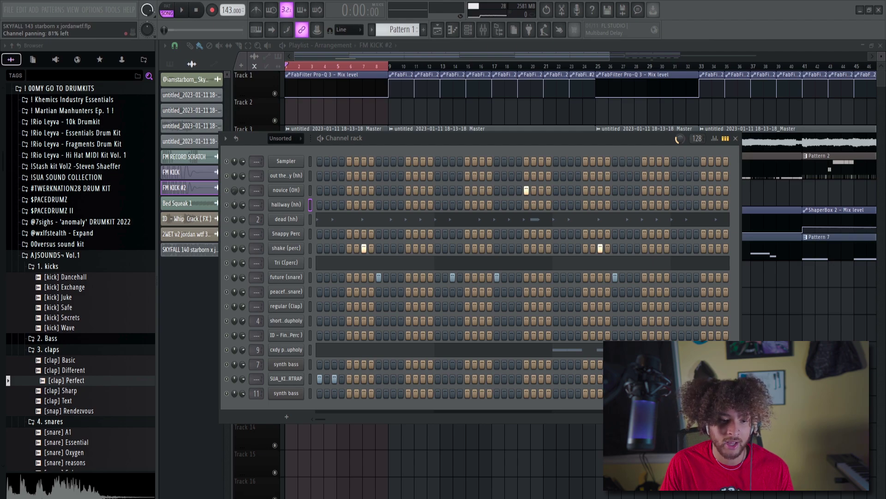
pyautogui.moveTo(234, 190); pyautogui.dragTo(234, 178)
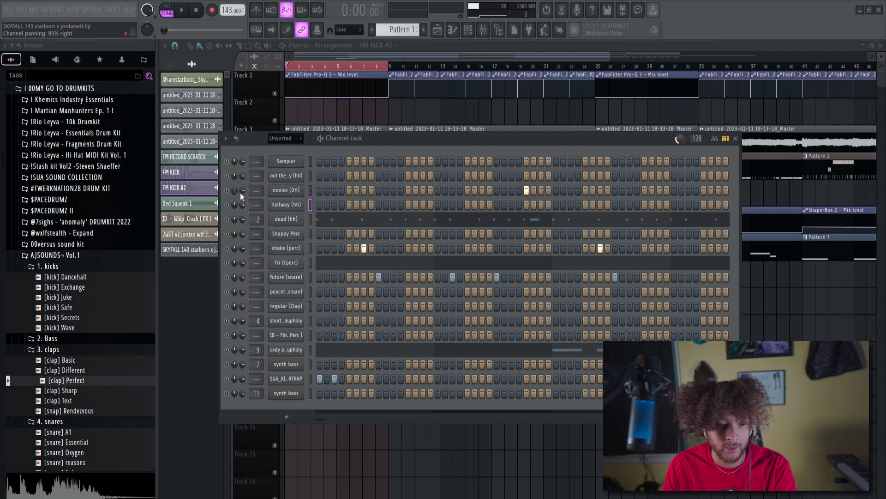
pyautogui.moveTo(242, 190); pyautogui.dragTo(242, 190)
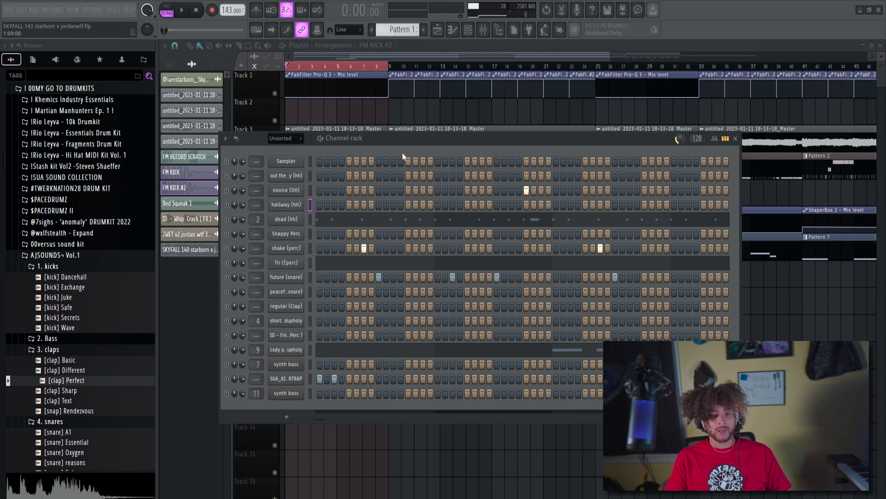
# Switch playback to pattern mode and play Pattern 1 while adjusting the dead (hh) channel's volume, stopping playback at the end.
pyautogui.click(165, 12)
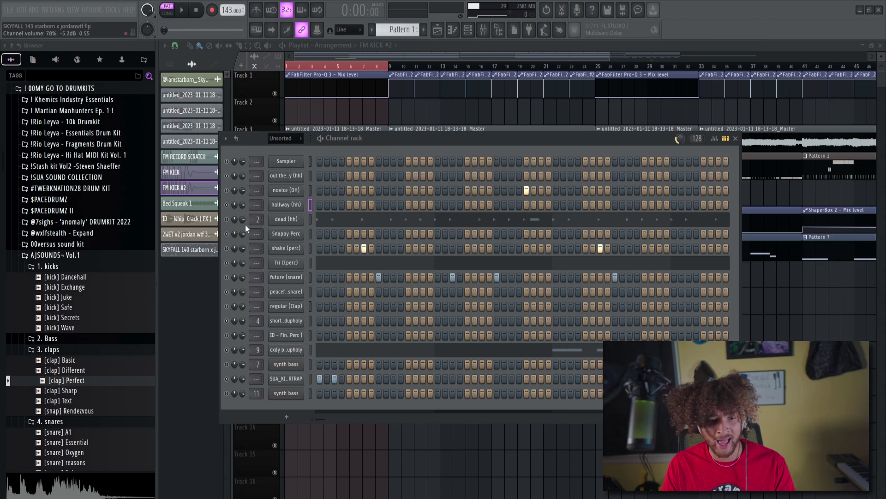
pyautogui.press('space')
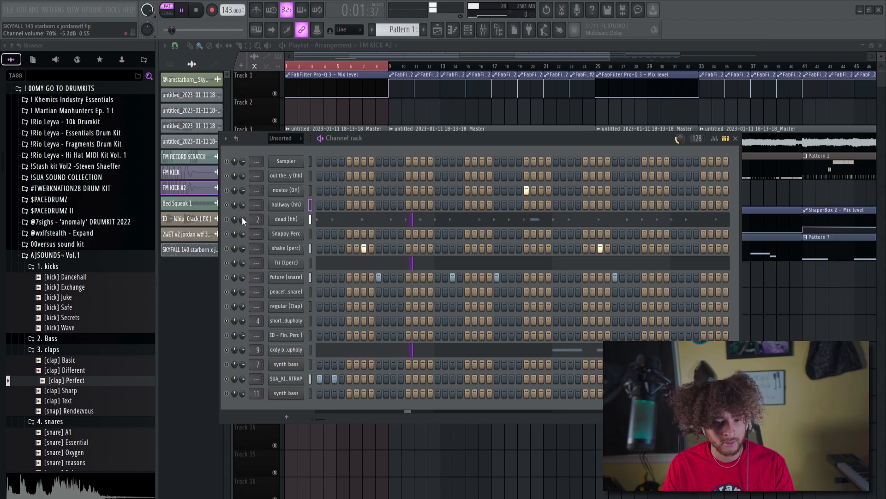
pyautogui.moveTo(243, 217); pyautogui.dragTo(242, 221)
pyautogui.press('space')
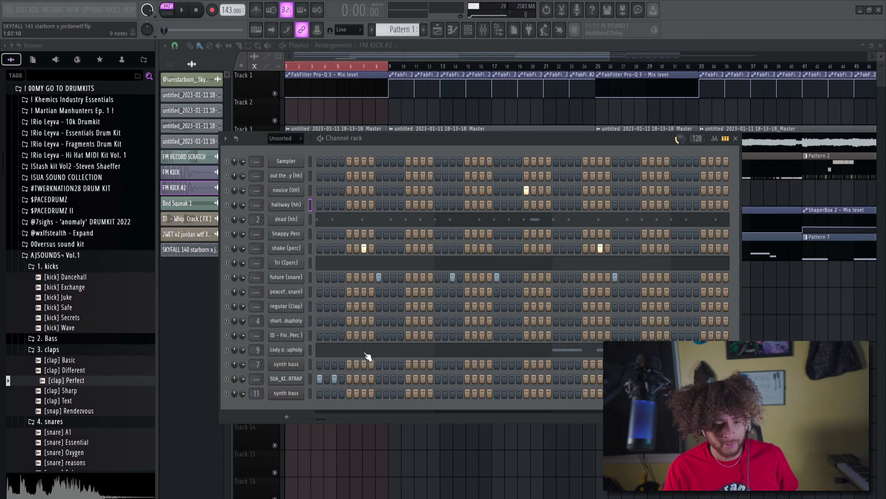
# Open the full list of plugins for adding a channel and search it for "true love".
pyautogui.click(289, 416)
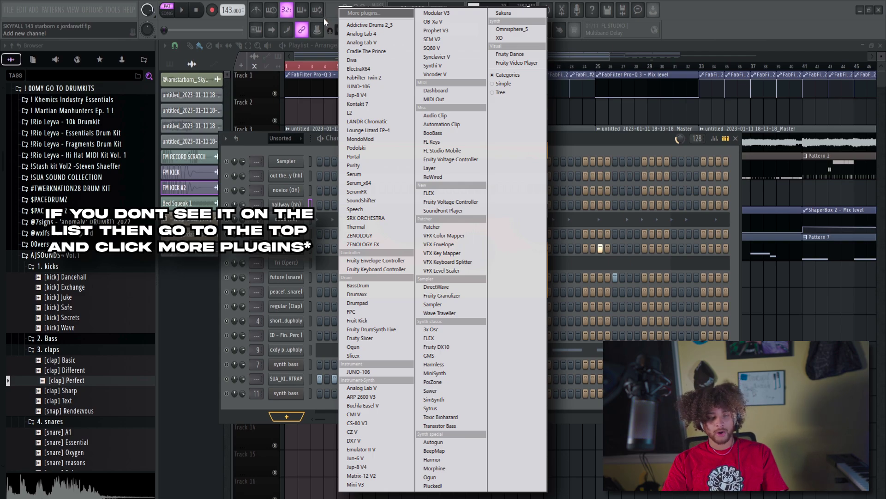
pyautogui.click(355, 13)
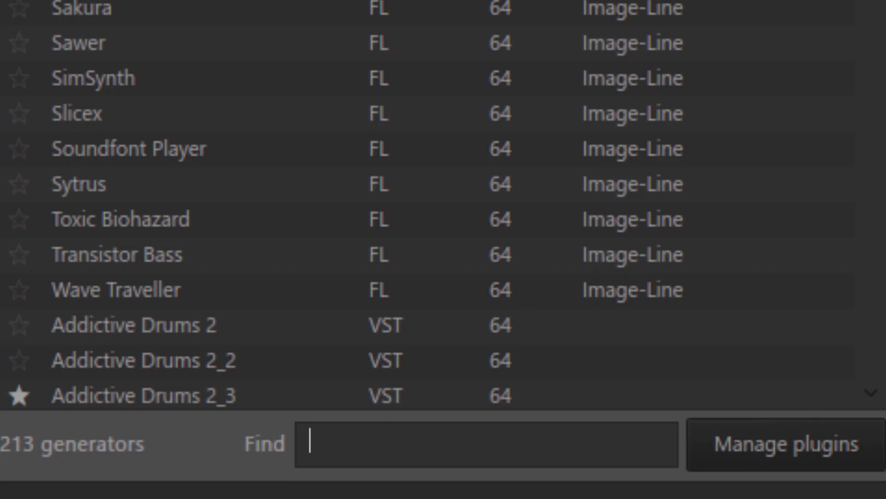
pyautogui.write('true love')
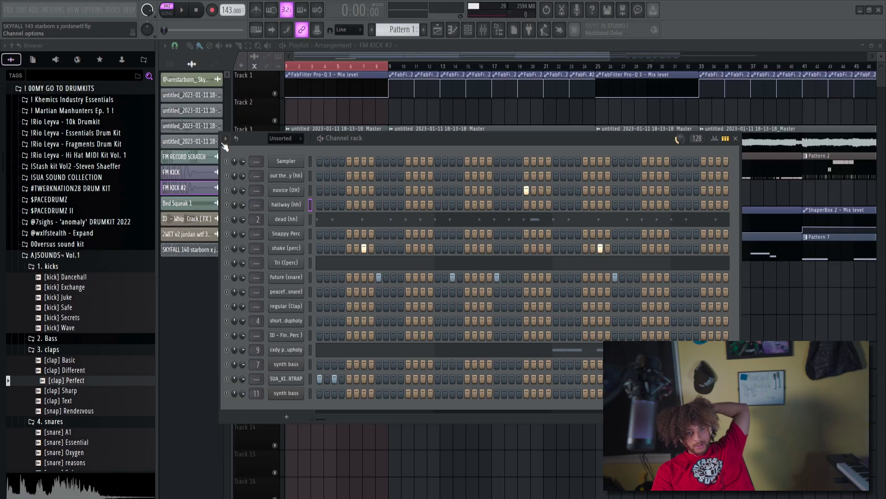
# Place a step on the out the..y (hh) channel and clear it again.
pyautogui.click(310, 176)
pyautogui.click(395, 161)
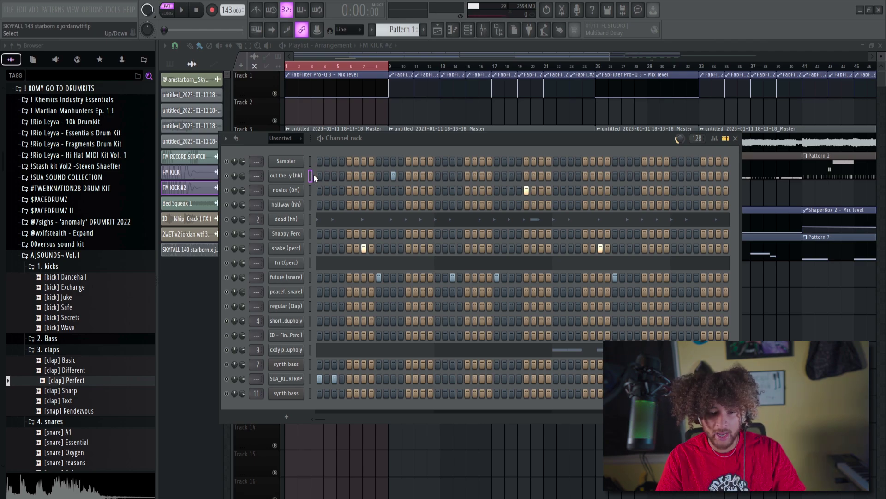
pyautogui.click(414, 162)
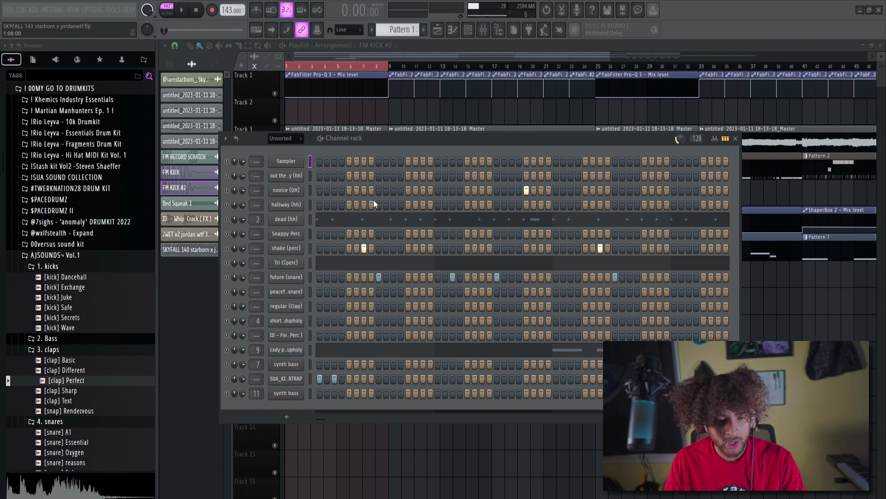
# Move the novice (OH) channel up and down the rack repeatedly, ending directly below hallway (hh).
pyautogui.click(310, 176)
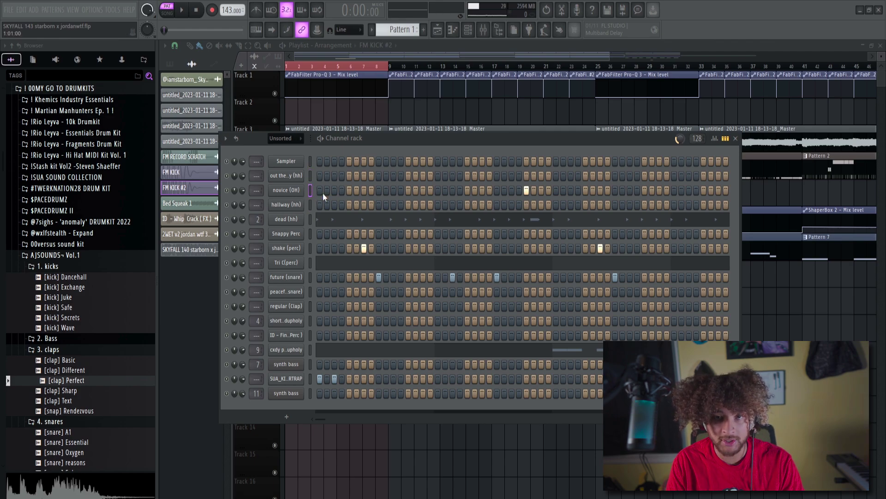
pyautogui.hotkey('alt', 'Up')
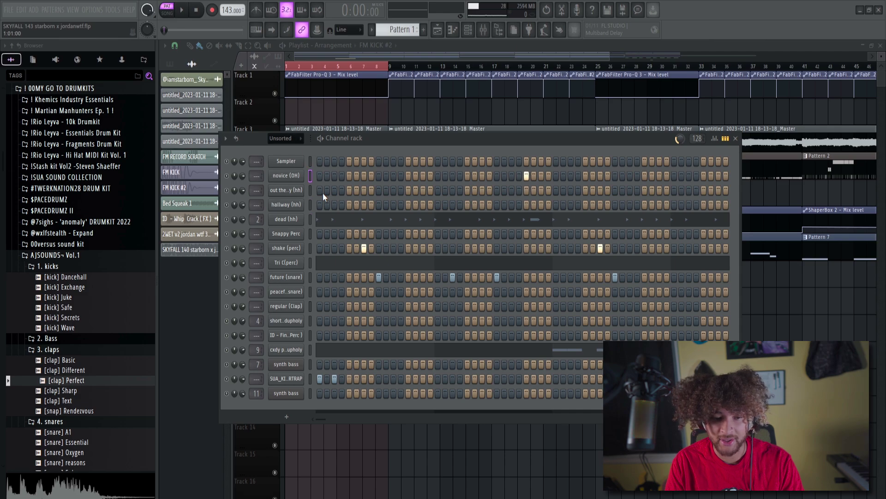
pyautogui.hotkey('alt', 'Down')
pyautogui.hotkey('alt', 'Down')
pyautogui.hotkey('alt', 'Up')
pyautogui.hotkey('alt', 'Up')
pyautogui.hotkey('alt', 'Up')
pyautogui.hotkey('alt', 'Down')
pyautogui.hotkey('alt', 'Down')
pyautogui.hotkey('alt', 'Down')
pyautogui.hotkey('alt', 'Down')
pyautogui.hotkey('alt', 'Up')
pyautogui.hotkey('alt', 'Up')
pyautogui.hotkey('alt', 'Up')
pyautogui.hotkey('alt', 'Down')
pyautogui.hotkey('alt', 'Down')
pyautogui.hotkey('alt', 'Down')
pyautogui.hotkey('alt', 'Down')
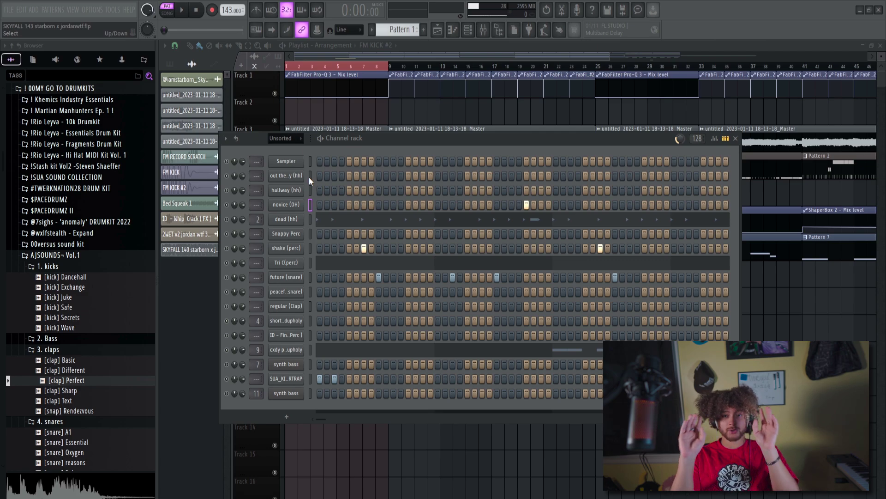
# Select several channels together, including Tri C(perc), future (snare), peacef..snare) and the last synth bass, and shift them up and down the rack.
pyautogui.moveTo(309, 177); pyautogui.dragTo(304, 329)
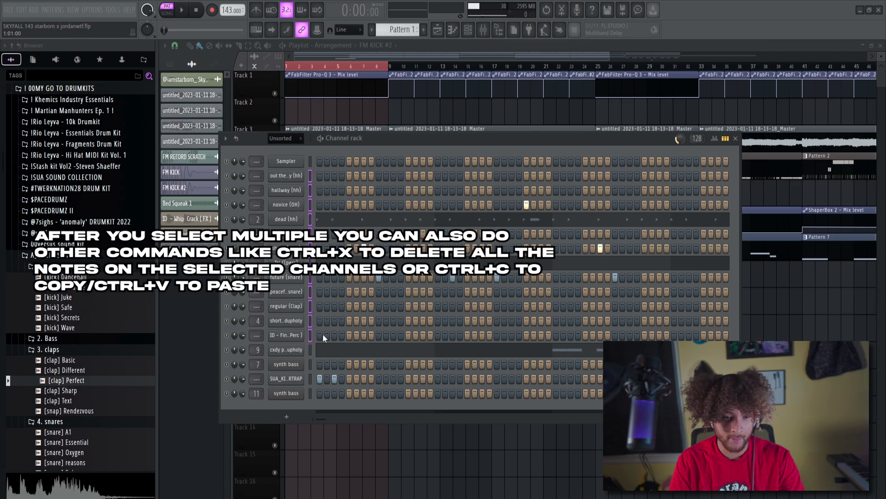
pyautogui.moveTo(311, 279); pyautogui.dragTo(311, 295)
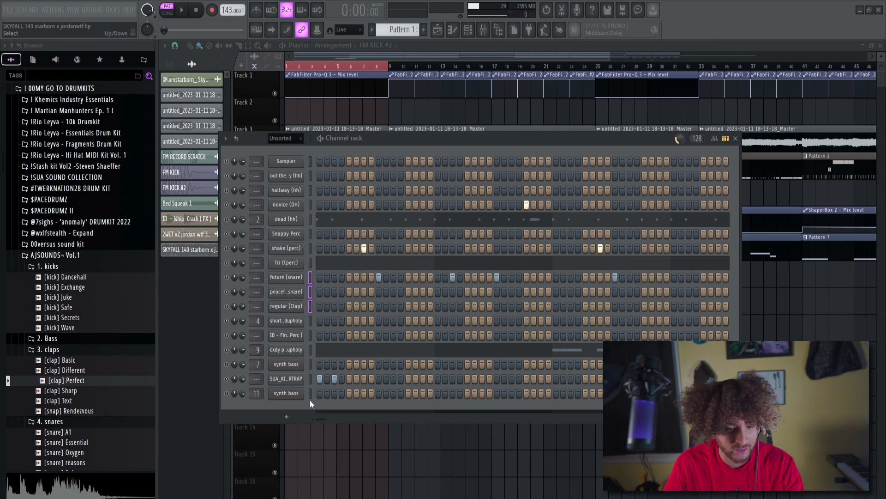
pyautogui.scroll(1, 312, 396)
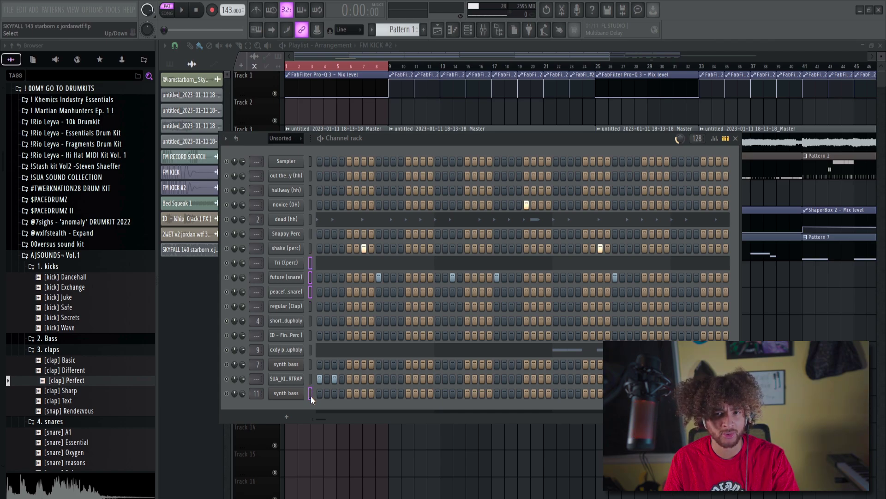
pyautogui.hotkey('alt', 'Up')
pyautogui.hotkey('alt', 'Up')
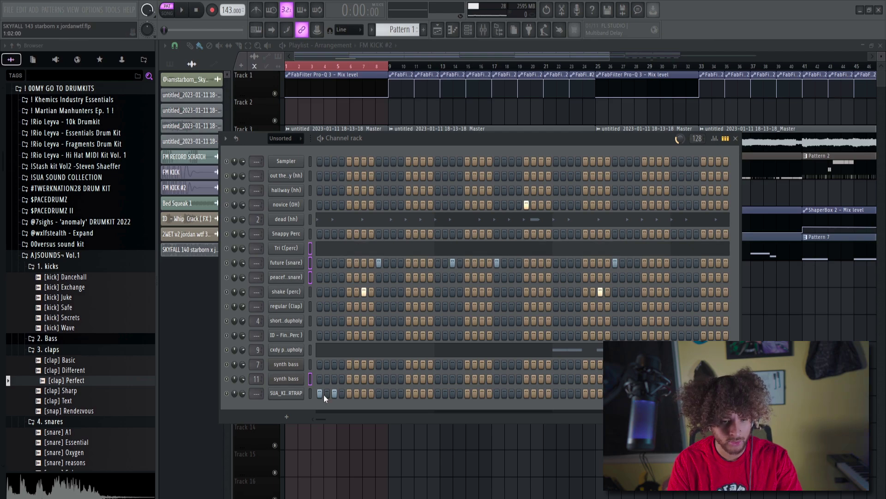
pyautogui.hotkey('alt', 'Down')
pyautogui.hotkey('alt', 'Down')
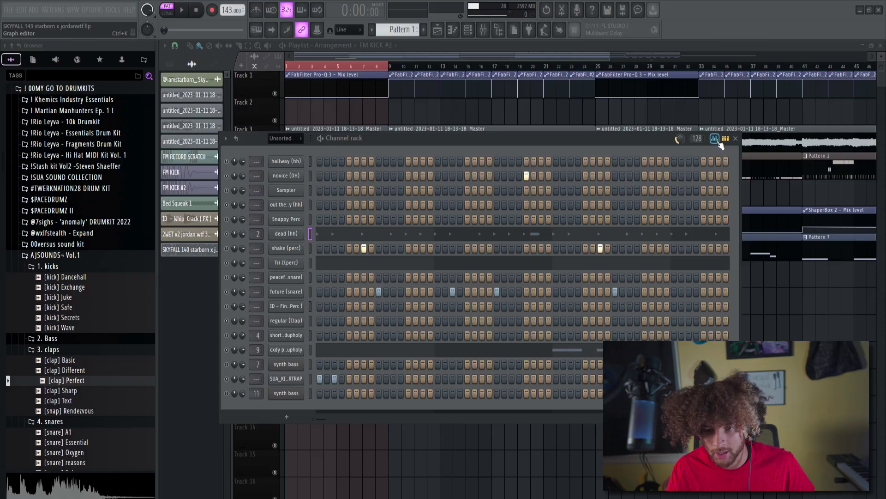
# Show the graph editor for dead (hh) and lower its third note's velocity to 59%.
pyautogui.click(389, 214)
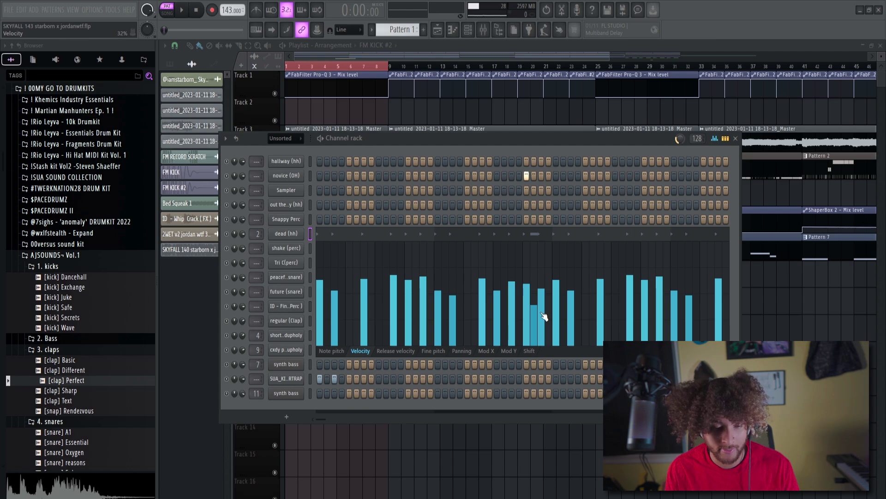
pyautogui.moveTo(370, 259)
pyautogui.mouseDown()
pyautogui.moveTo(368, 246)
pyautogui.moveTo(375, 254)
pyautogui.moveTo(358, 297)
pyautogui.moveTo(364, 328)
pyautogui.moveTo(365, 275)
pyautogui.mouseUp()
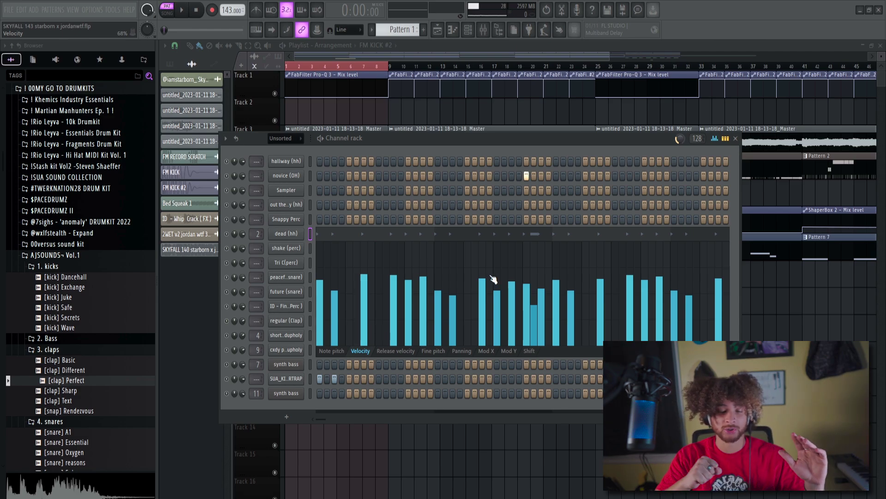
pyautogui.moveTo(366, 271); pyautogui.dragTo(366, 289)
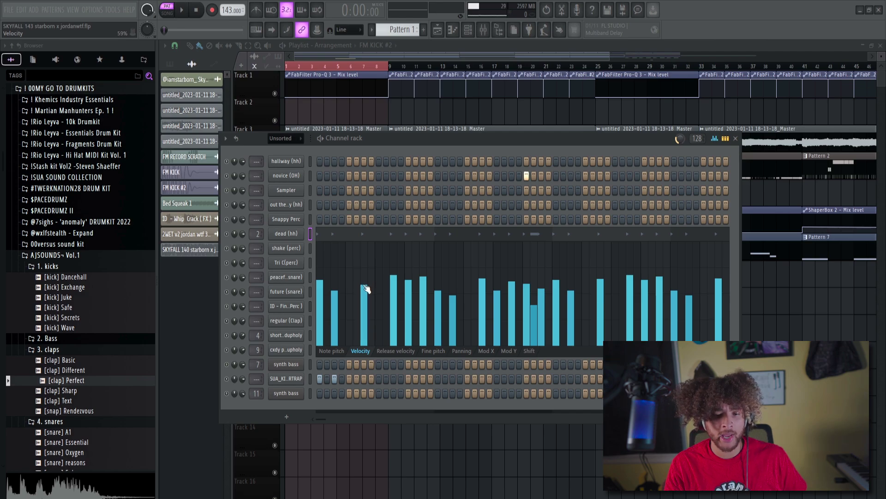
# Adjust individual note velocities of dead (hh), undo those edits, and sweep new velocities across its middle notes.
pyautogui.click(571, 270)
pyautogui.click(334, 277)
pyautogui.hotkey('ctrl', 'z')
pyautogui.hotkey('ctrl', 'z')
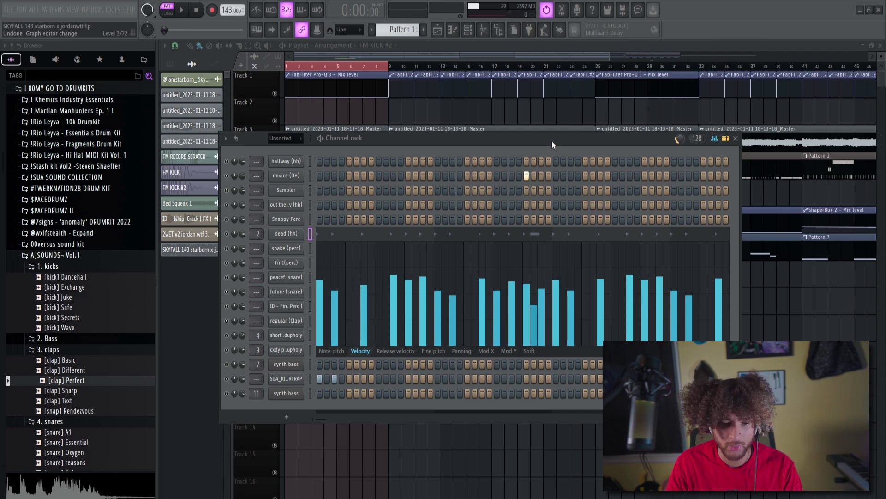
pyautogui.moveTo(437, 259); pyautogui.dragTo(545, 267)
pyautogui.moveTo(618, 288)
pyautogui.mouseDown()
pyautogui.moveTo(422, 265)
pyautogui.moveTo(353, 273)
pyautogui.moveTo(572, 283)
pyautogui.moveTo(686, 266)
pyautogui.moveTo(550, 298)
pyautogui.moveTo(396, 257)
pyautogui.mouseUp()
# Undo the velocity edits on dead (hh) and step back through the history past the earlier channel moves.
pyautogui.hotkey('ctrl', 'alt', 'z')
pyautogui.hotkey('ctrl', 'alt', 'z')
pyautogui.hotkey('ctrl', 'alt', 'z')
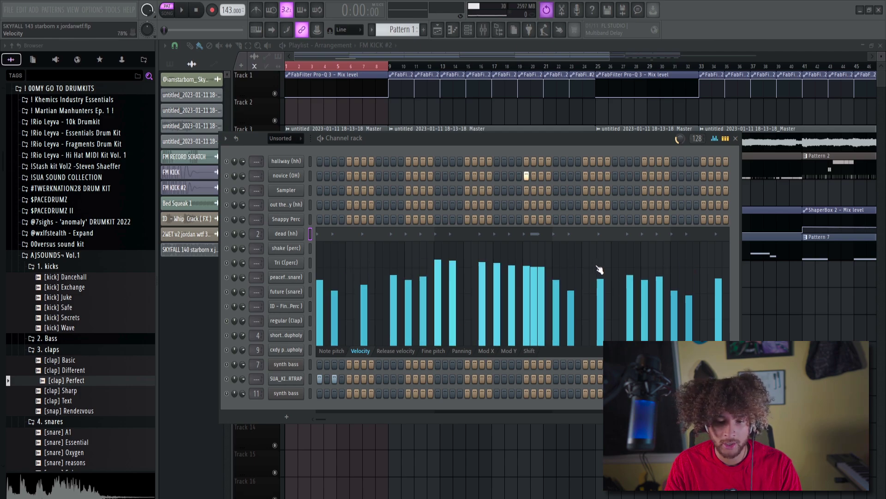
pyautogui.hotkey('ctrl', 'alt', 'z')
pyautogui.hotkey('ctrl', 'alt', 'z')
pyautogui.hotkey('ctrl', 'alt', 'z')
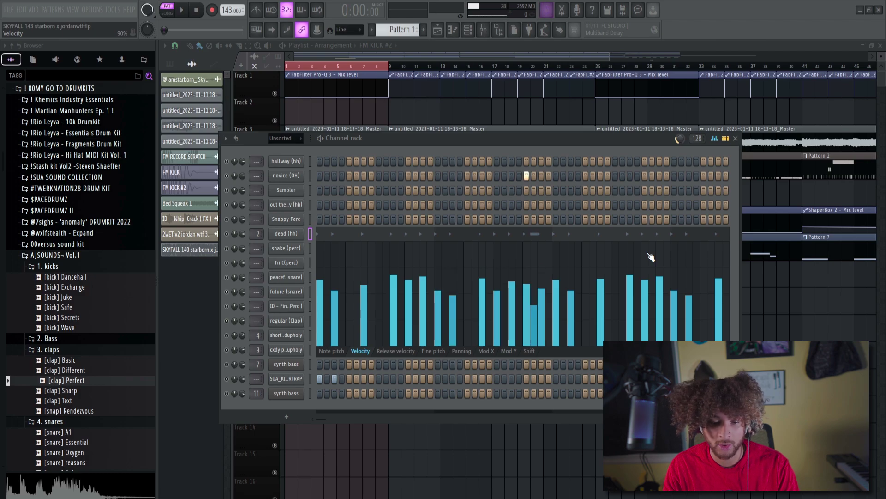
pyautogui.hotkey('ctrl', 'alt', 'z')
pyautogui.hotkey('ctrl', 'alt', 'z')
pyautogui.hotkey('ctrl', 'alt', 'z')
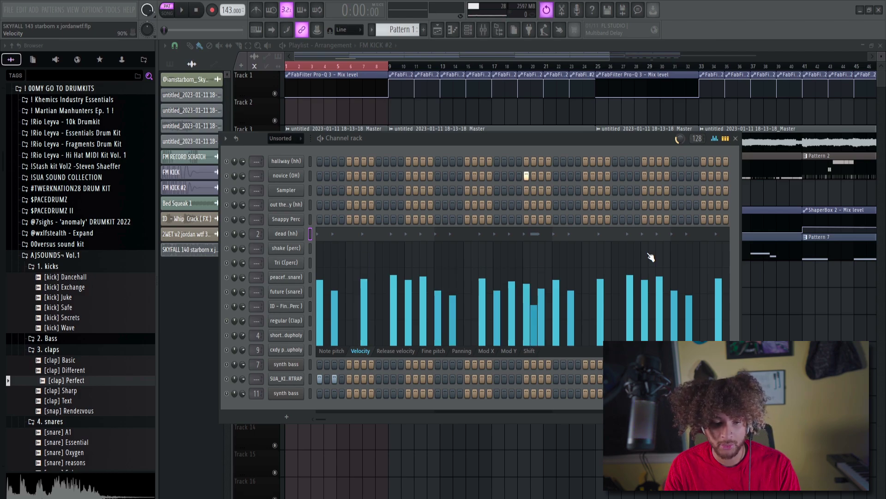
pyautogui.hotkey('ctrl', 'alt', 'z')
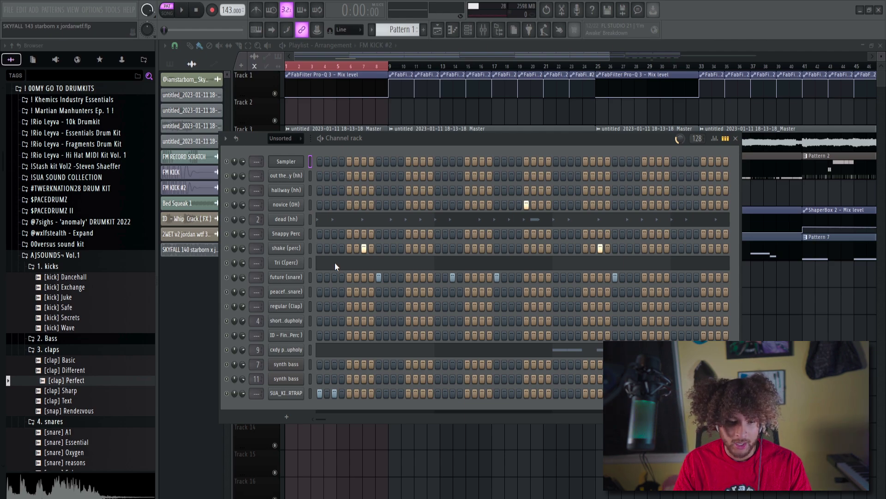
pyautogui.hotkey('ctrl', 'alt', 'z')
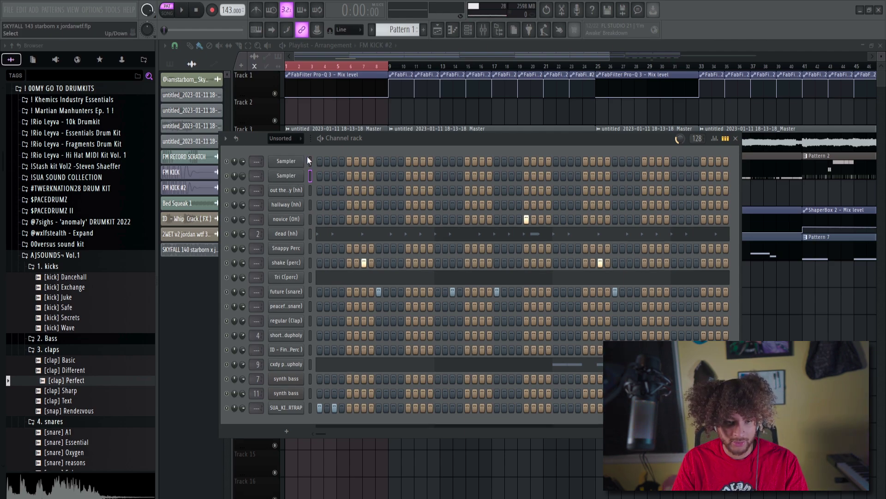
# Select the out the..y (hh) channel, bring the channel rack in front of its settings, and clone the channel.
pyautogui.click(290, 191)
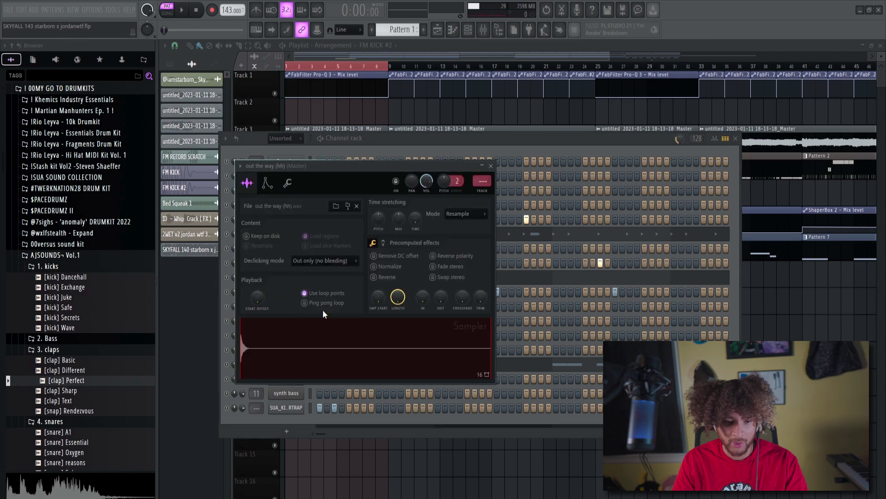
pyautogui.moveTo(381, 139); pyautogui.dragTo(445, 136)
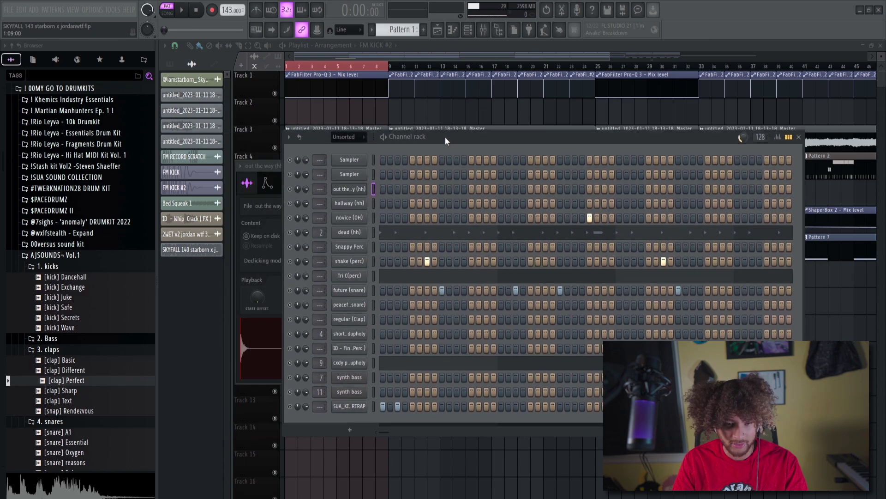
pyautogui.hotkey('alt', 'c')
# Compare the sampler settings of the cloned out the way (hh) channel with the original's, and check the cxdy perfect channel.
pyautogui.click(355, 204)
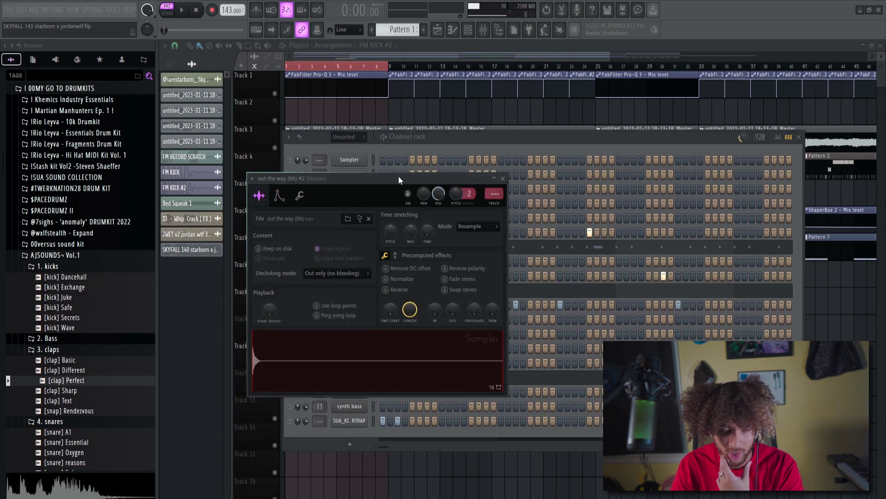
pyautogui.click(458, 143)
pyautogui.rightClick(347, 190)
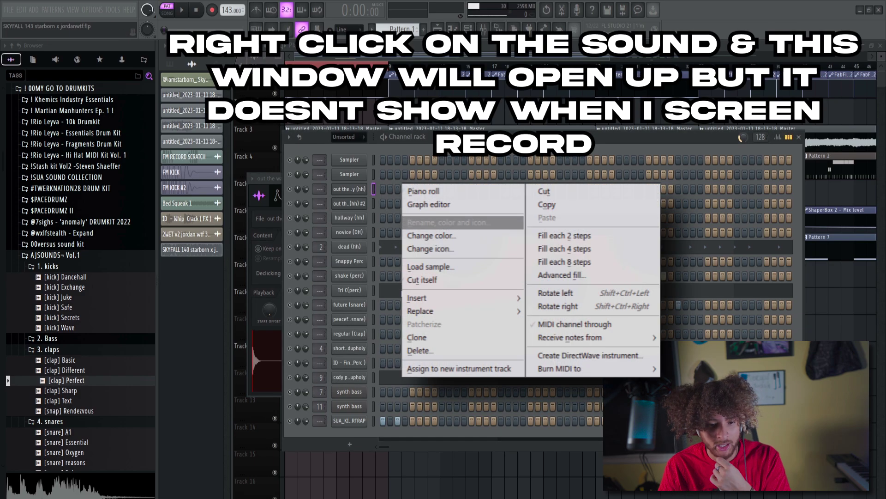
pyautogui.click(348, 206)
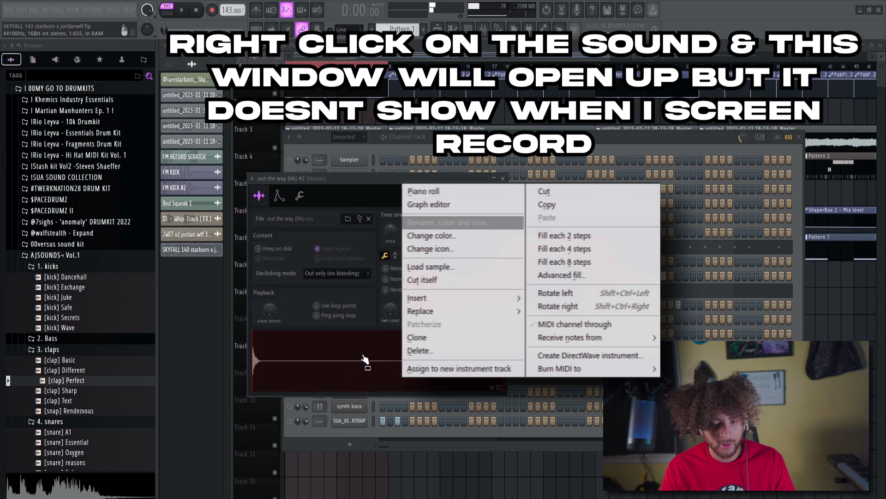
pyautogui.click(454, 145)
pyautogui.click(347, 190)
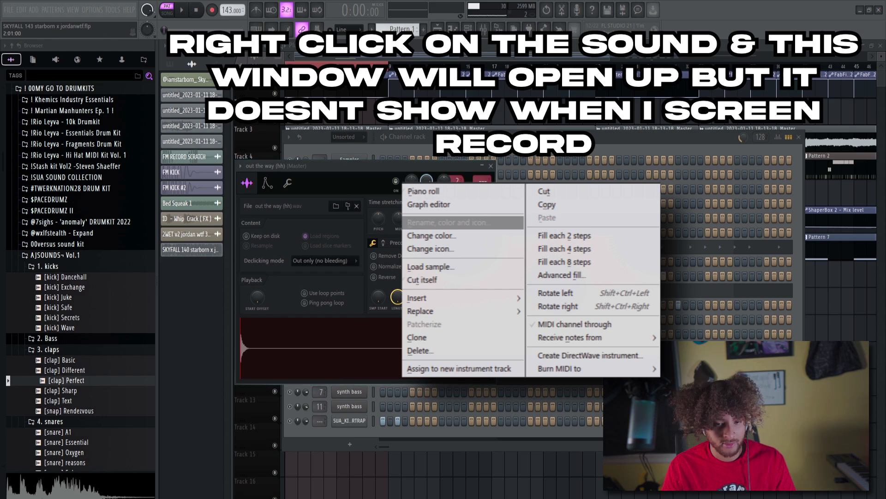
pyautogui.click(502, 197)
pyautogui.rightClick(363, 376)
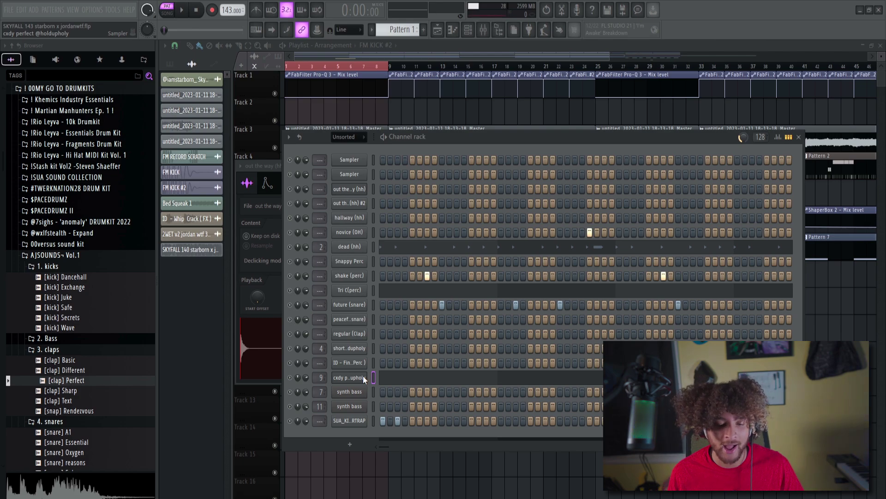
# Create a new empty pattern and show the first Sampler channel's piano roll with the playhead at the start.
pyautogui.press('F4')
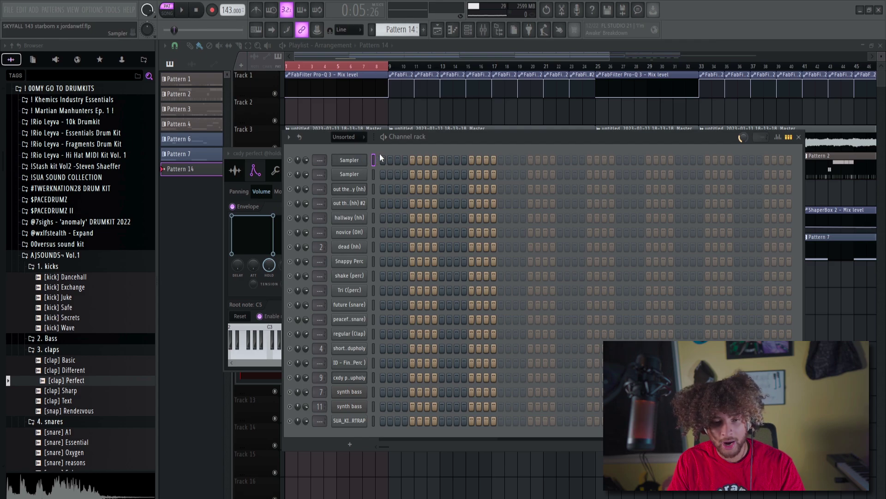
pyautogui.press('F7')
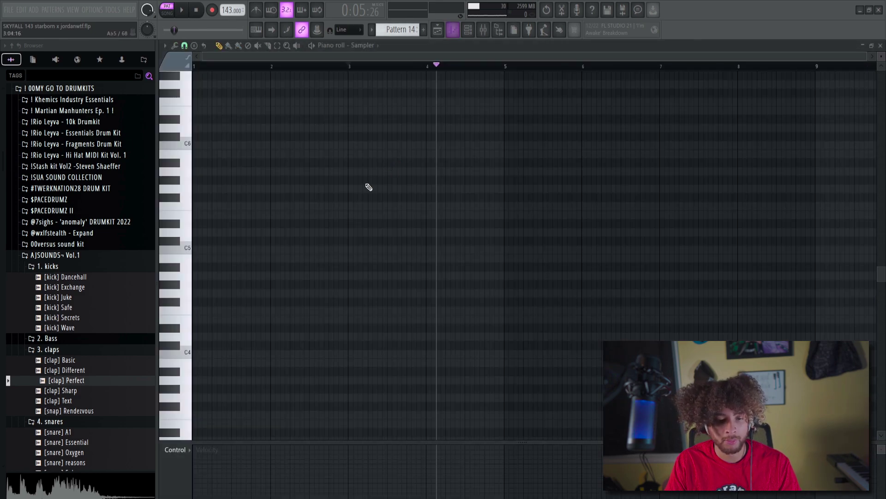
pyautogui.click(218, 66)
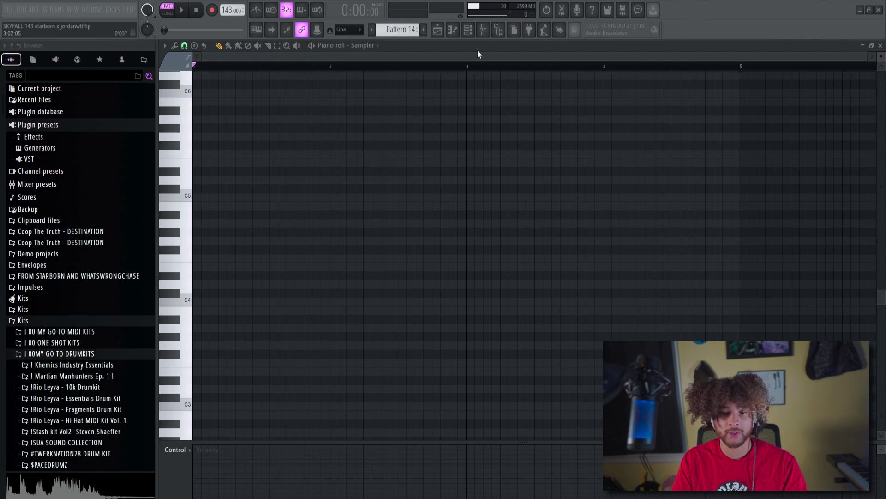
# Place a note on the first Sampler channel's first step and examine it in the piano roll.
pyautogui.click(468, 29)
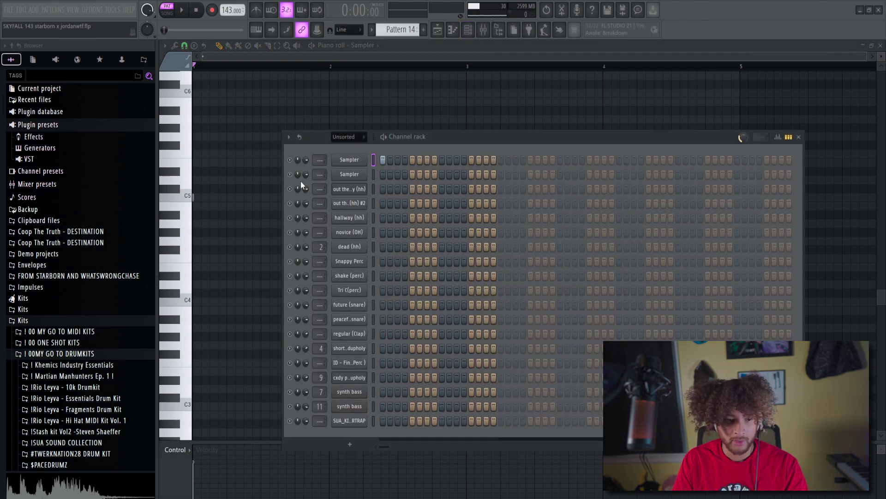
pyautogui.click(230, 199)
pyautogui.scroll(5, 203, 258)
pyautogui.scroll(4, 228, 242)
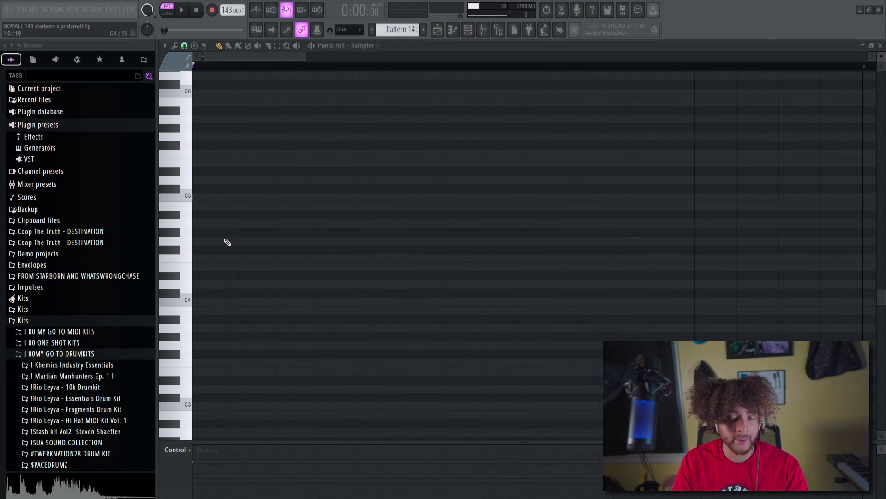
pyautogui.scroll(1, 234, 194)
pyautogui.moveTo(208, 212); pyautogui.dragTo(145, 262)
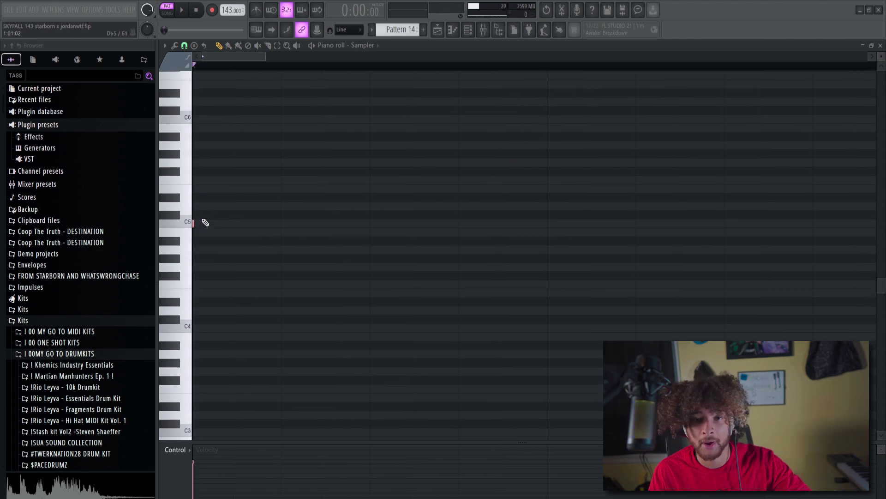
pyautogui.scroll(-5, 254, 239)
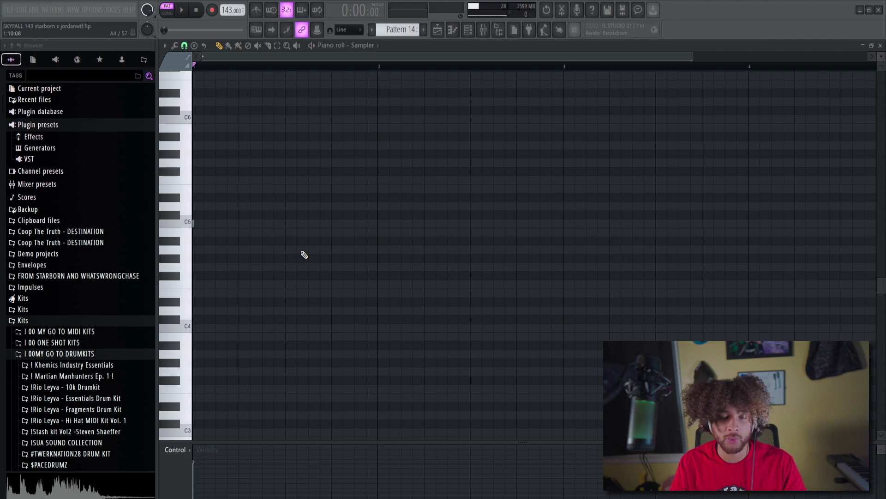
# Clear the first Sampler channel's first step and return to its empty piano roll.
pyautogui.press('F6')
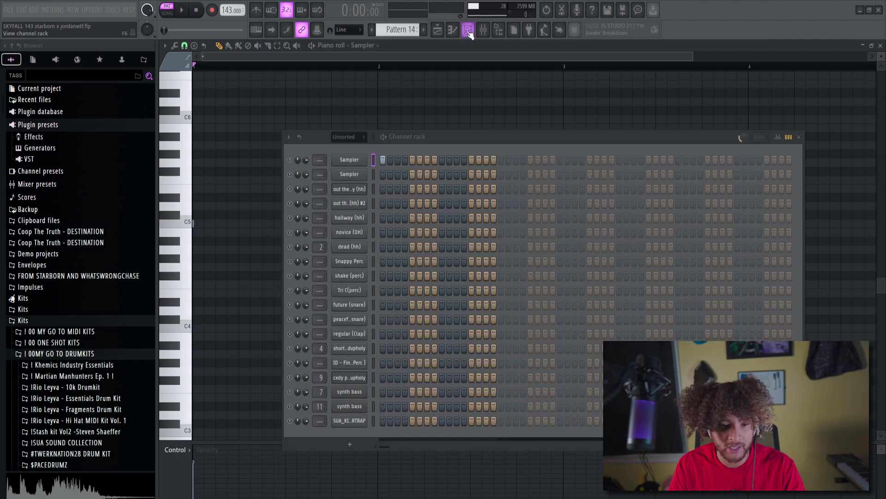
pyautogui.click(386, 162)
pyautogui.press('F6')
pyautogui.scroll(-2, 258, 241)
pyautogui.scroll(3, 185, 241)
pyautogui.scroll(-3, 265, 247)
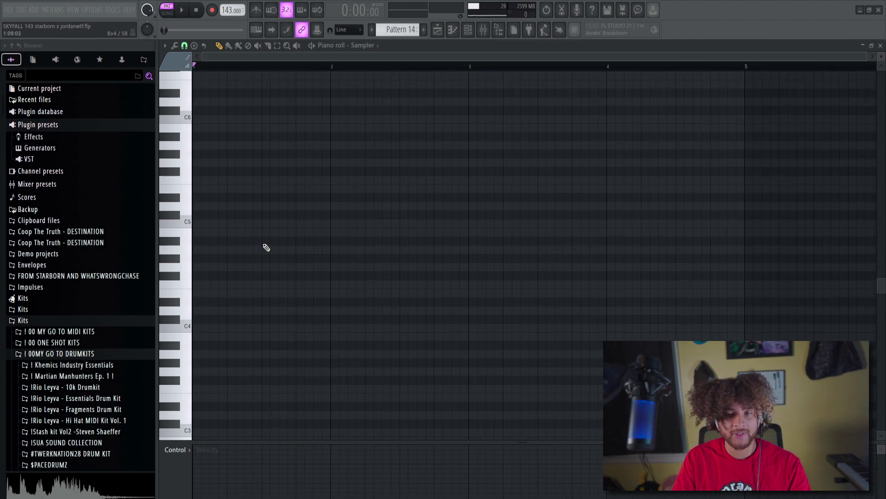
# Draw a first set of short notes between C5 and F#5 across the first two bars.
pyautogui.click(197, 223)
pyautogui.click(231, 224)
pyautogui.click(283, 197)
pyautogui.click(326, 205)
pyautogui.click(359, 231)
pyautogui.moveTo(359, 226); pyautogui.dragTo(378, 211)
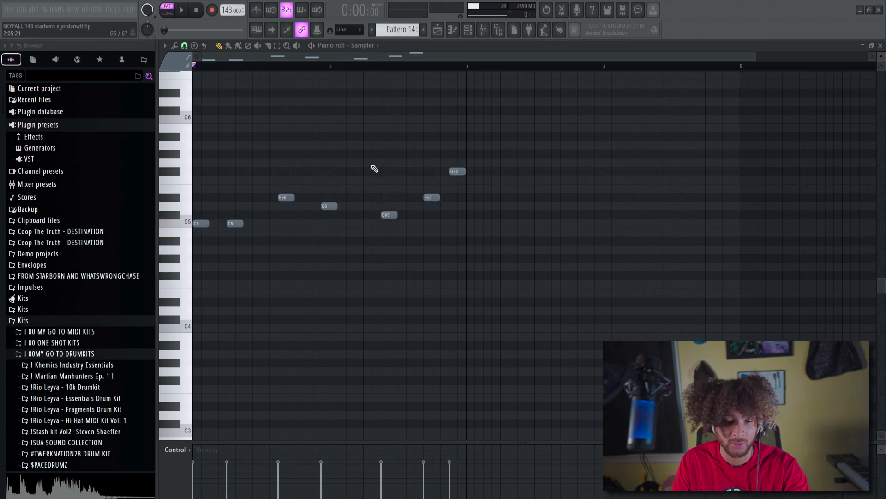
# Add more short notes up to C6 through the third bar, and delete all the notes together.
pyautogui.click(312, 154)
pyautogui.click(380, 136)
pyautogui.click(415, 119)
pyautogui.click(483, 162)
pyautogui.click(303, 128)
pyautogui.click(449, 162)
pyautogui.click(577, 162)
pyautogui.click(364, 137)
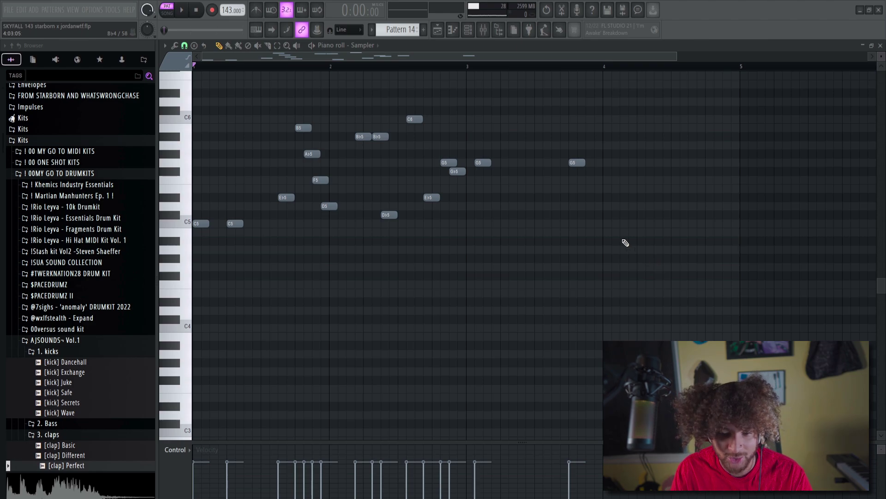
pyautogui.moveTo(622, 243); pyautogui.dragTo(200, 90)
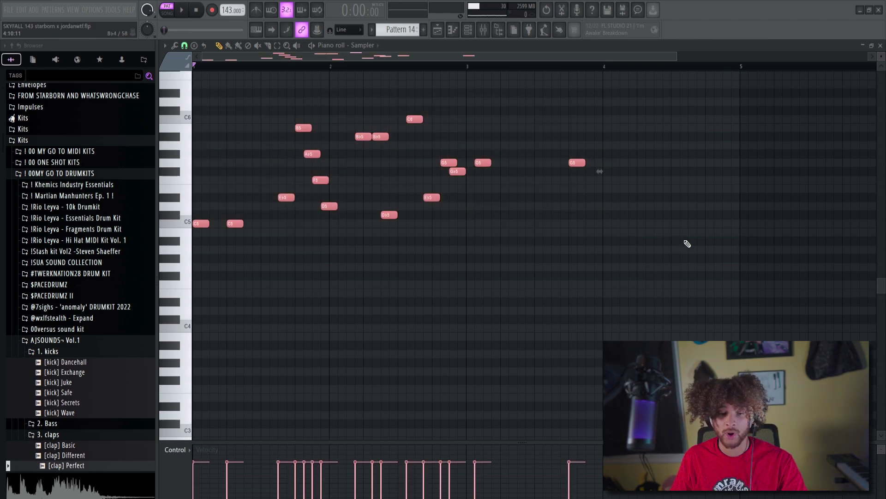
pyautogui.press('Delete')
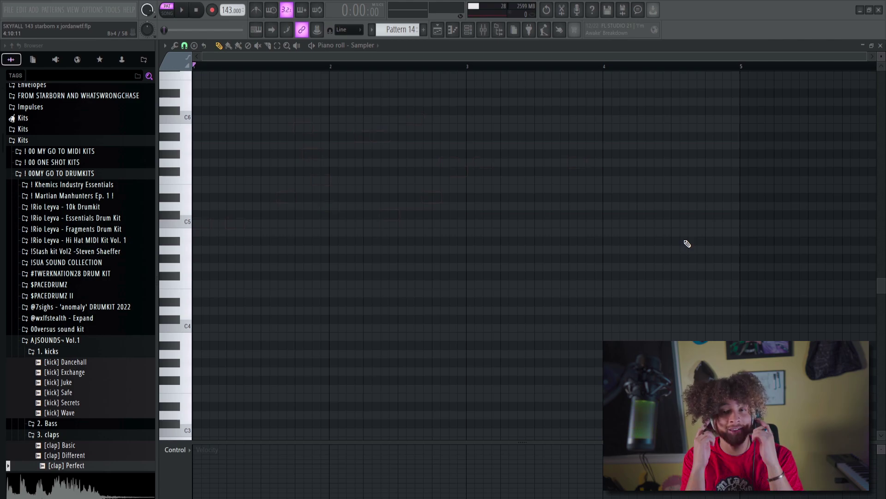
# Draw another set of single notes around C5, C#5 and E5 over the first two bars and delete them all.
pyautogui.scroll(3, 212, 66)
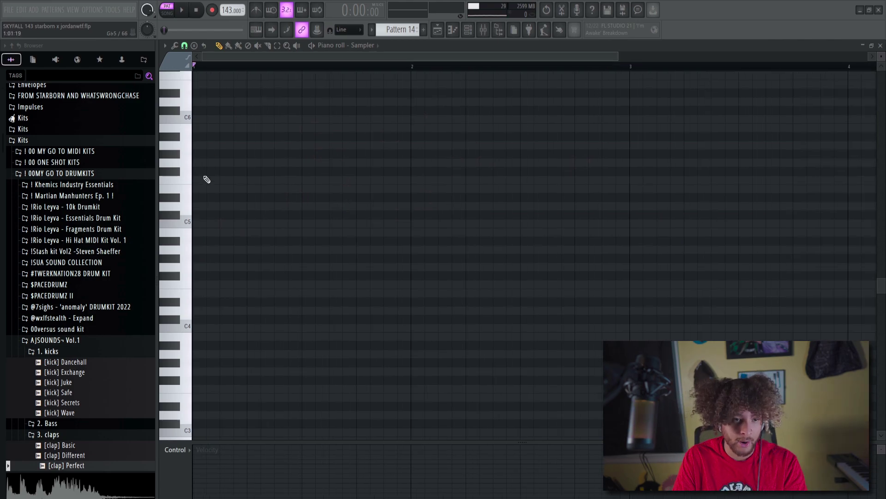
pyautogui.click(209, 224)
pyautogui.click(247, 224)
pyautogui.click(280, 215)
pyautogui.click(370, 188)
pyautogui.click(406, 215)
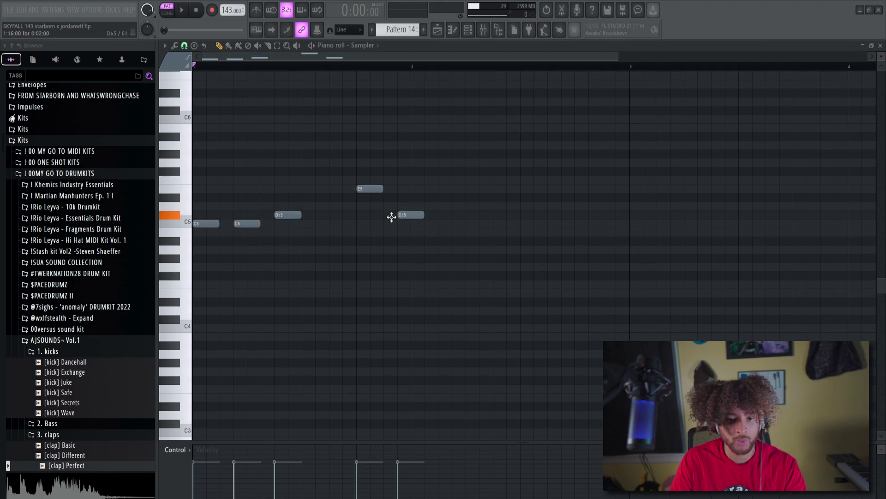
pyautogui.moveTo(406, 214); pyautogui.dragTo(407, 224)
pyautogui.click(520, 232)
pyautogui.click(555, 231)
pyautogui.moveTo(589, 197); pyautogui.dragTo(438, 189)
pyautogui.moveTo(613, 198); pyautogui.dragTo(478, 249)
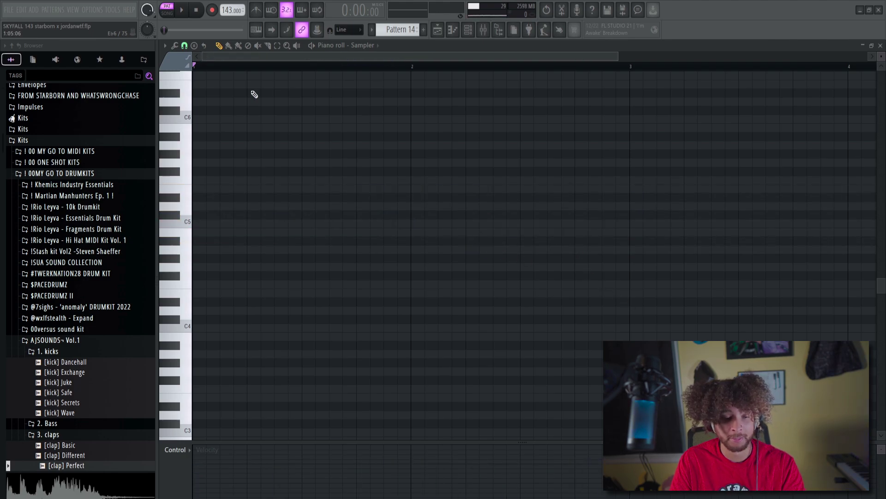
# Paint continuous rows of repeated notes on F5, G4 and C5 using the Paint tool.
pyautogui.press('b')
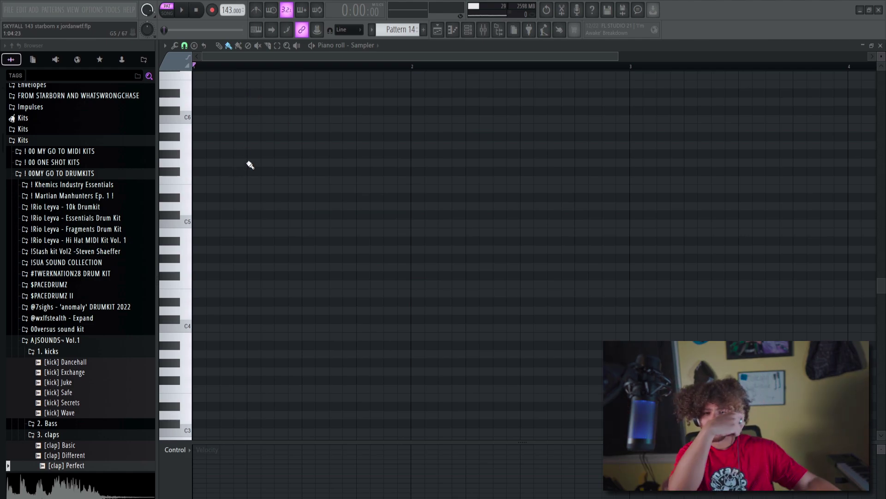
pyautogui.moveTo(221, 180)
pyautogui.mouseDown()
pyautogui.moveTo(396, 328)
pyautogui.moveTo(692, 254)
pyautogui.mouseUp()
pyautogui.moveTo(572, 267); pyautogui.dragTo(217, 291)
pyautogui.scroll(-1, 350, 307)
pyautogui.scroll(-2, 351, 309)
pyautogui.moveTo(372, 223); pyautogui.dragTo(655, 248)
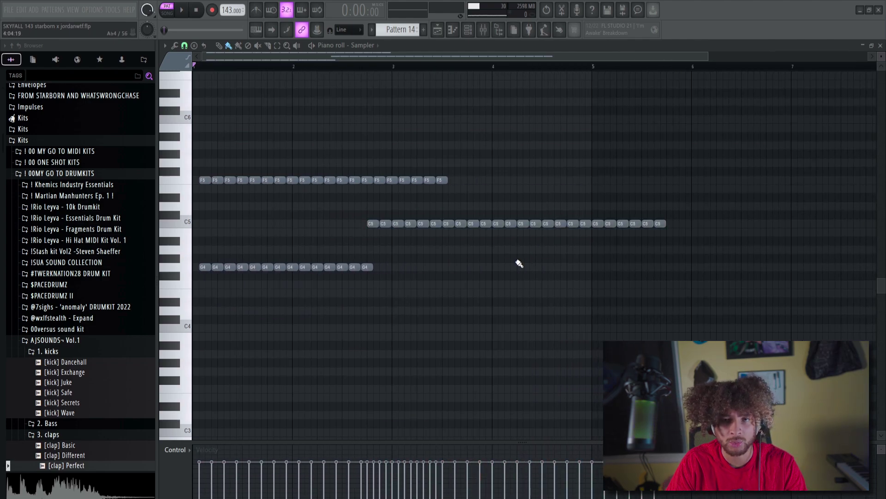
# Erase all the painted rows and put a single C5 note at the start of the pattern.
pyautogui.rightClick(547, 223)
pyautogui.hotkey('ctrl', 'z')
pyautogui.rightClick(613, 225)
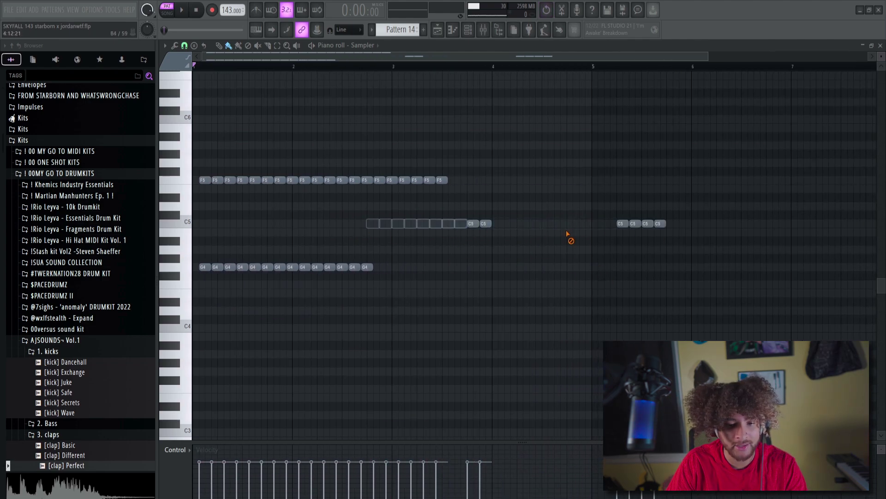
pyautogui.moveTo(224, 224); pyautogui.dragTo(210, 224)
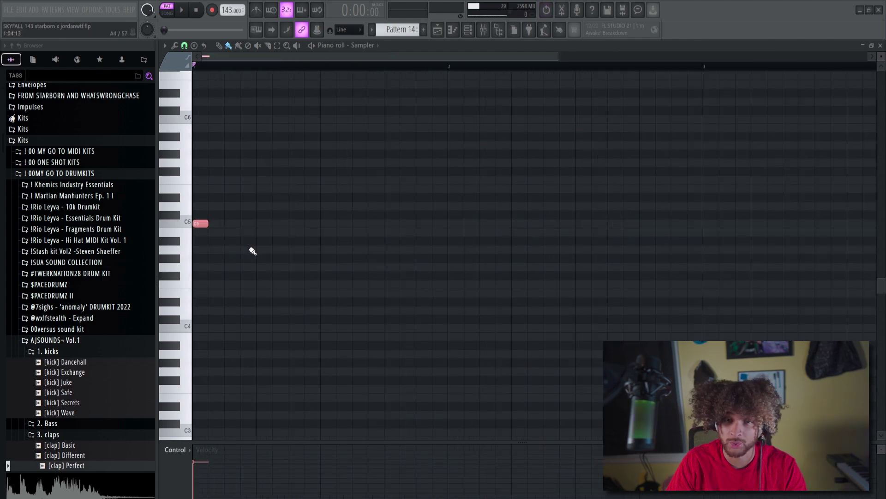
# Erase the C5 note and place it again at the very start of the pattern.
pyautogui.scroll(-2, 250, 249)
pyautogui.click(198, 223)
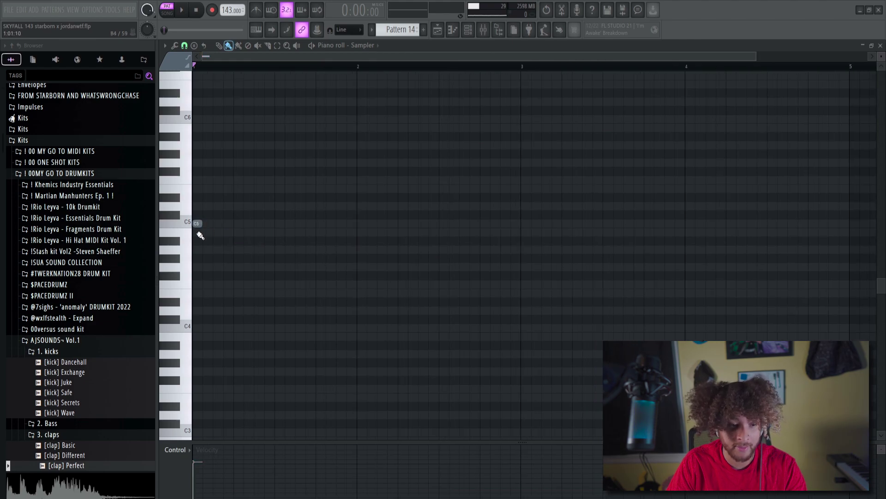
pyautogui.scroll(2, 197, 242)
pyautogui.click(198, 232)
pyautogui.rightClick(198, 225)
pyautogui.click(198, 224)
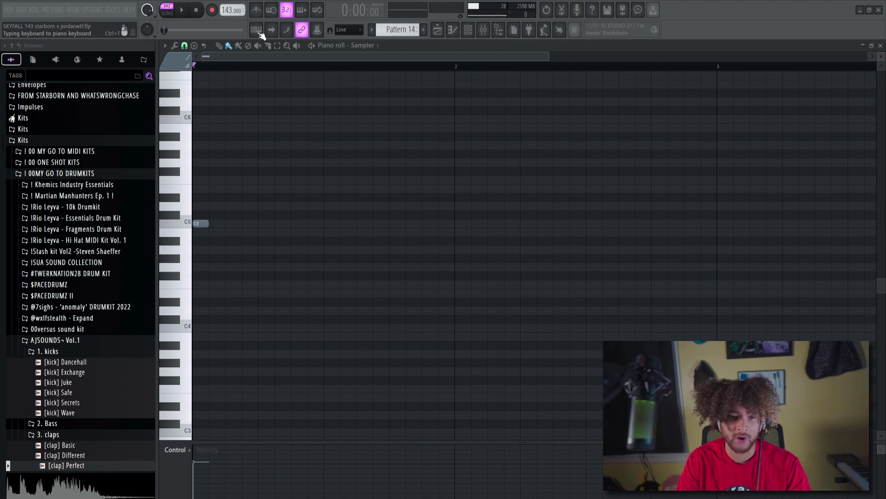
# Delete the C5 note at the start of the pattern.
pyautogui.press('Delete')
pyautogui.scroll(3, 212, 69)
pyautogui.scroll(-4, 314, 277)
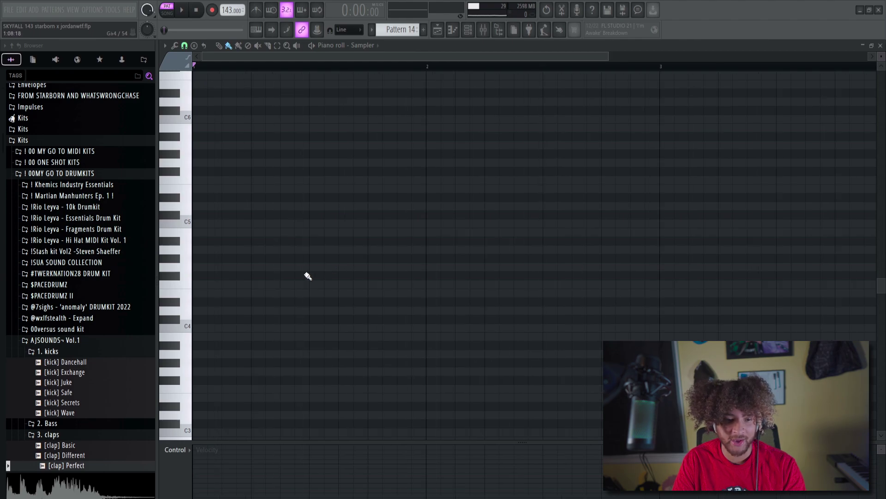
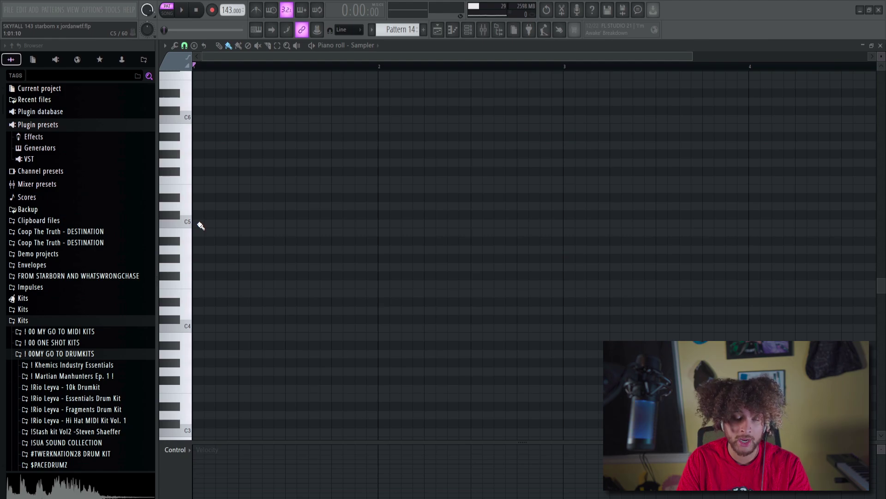
pyautogui.moveTo(201, 225)
pyautogui.mouseDown()
pyautogui.moveTo(247, 298)
pyautogui.moveTo(279, 242)
pyautogui.mouseUp()
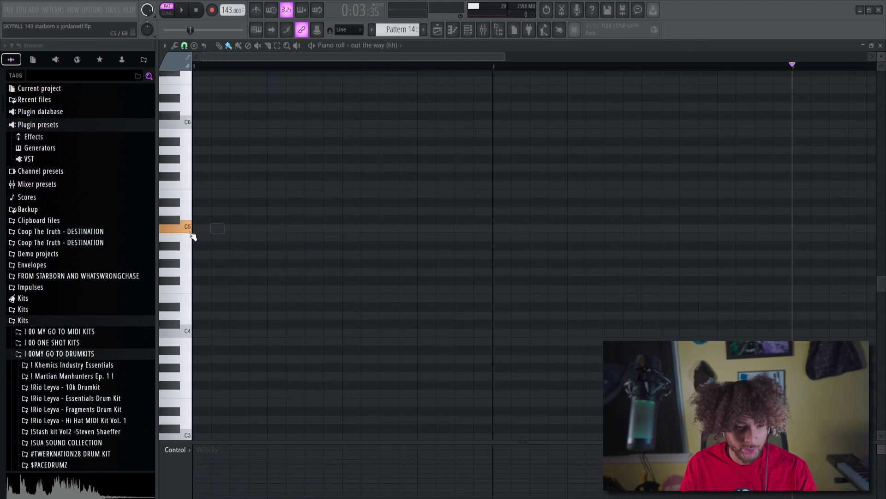
# Draw seven C5 notes in an irregular rhythm across bar 1, erasing the one misplaced after the fourth note.
pyautogui.click(198, 228)
pyautogui.click(272, 228)
pyautogui.click(292, 228)
pyautogui.click(310, 228)
pyautogui.click(330, 228)
pyautogui.rightClick(330, 228)
pyautogui.click(366, 228)
pyautogui.click(441, 228)
pyautogui.click(423, 228)
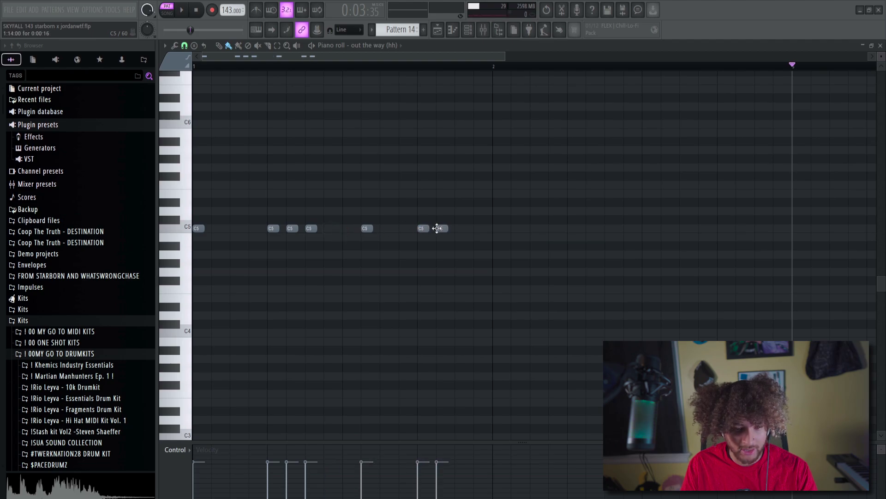
# Complete the rhythm by shifting its fifth note slightly earlier and adding two C5 notes in bar 2, and apply quick legato.
pyautogui.moveTo(367, 228); pyautogui.dragTo(349, 228)
pyautogui.click(494, 228)
pyautogui.click(531, 228)
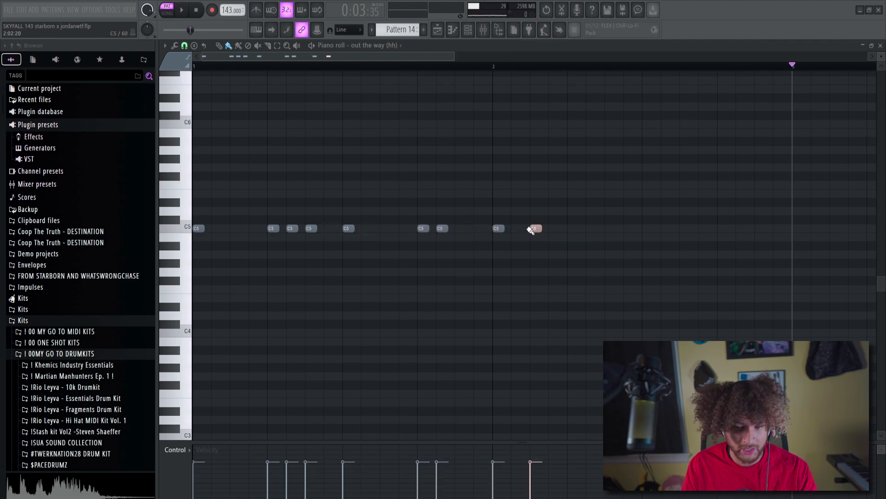
pyautogui.scroll(-2, 418, 192)
pyautogui.hotkey('ctrl', 'l')
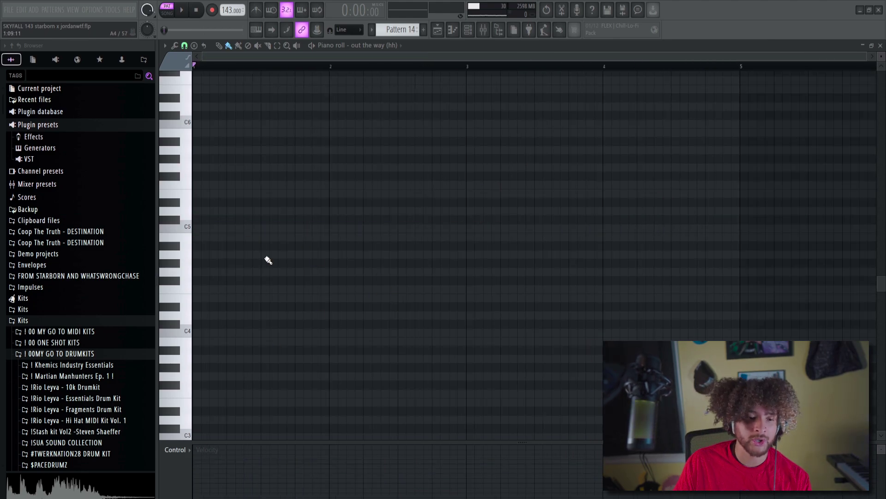
# Place C5 notes on the first beat of bar 1 and an eighth note after it, erasing the misplaced notes.
pyautogui.scroll(3, 277, 57)
pyautogui.moveTo(276, 58); pyautogui.dragTo(71, 95)
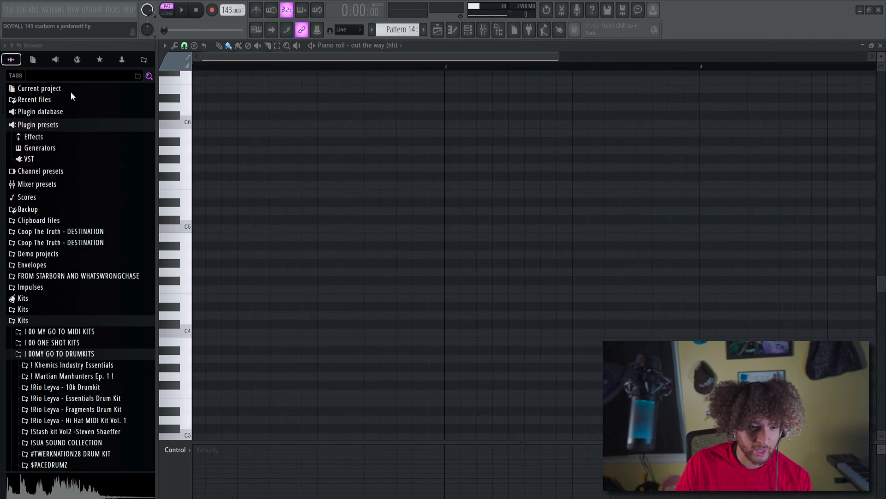
pyautogui.click(201, 229)
pyautogui.scroll(2, 215, 236)
pyautogui.click(243, 229)
pyautogui.click(305, 229)
pyautogui.rightClick(311, 231)
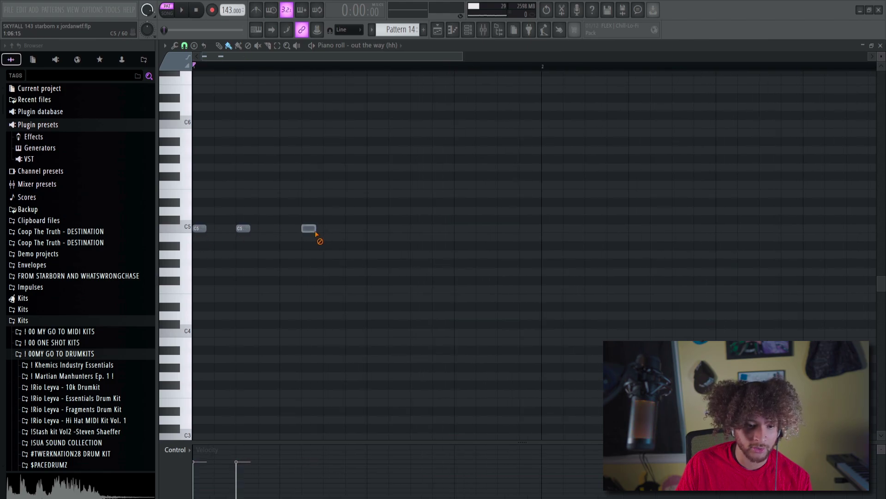
pyautogui.click(285, 236)
pyautogui.rightClick(286, 237)
# Add six more C5 notes across bar 1 in an uneven rhythm, erasing the stray notes near its end.
pyautogui.click(284, 229)
pyautogui.click(306, 228)
pyautogui.click(327, 228)
pyautogui.click(372, 228)
pyautogui.click(415, 230)
pyautogui.click(460, 228)
pyautogui.click(483, 229)
pyautogui.rightClick(483, 229)
pyautogui.click(504, 221)
pyautogui.scroll(-1, 458, 205)
pyautogui.rightClick(447, 220)
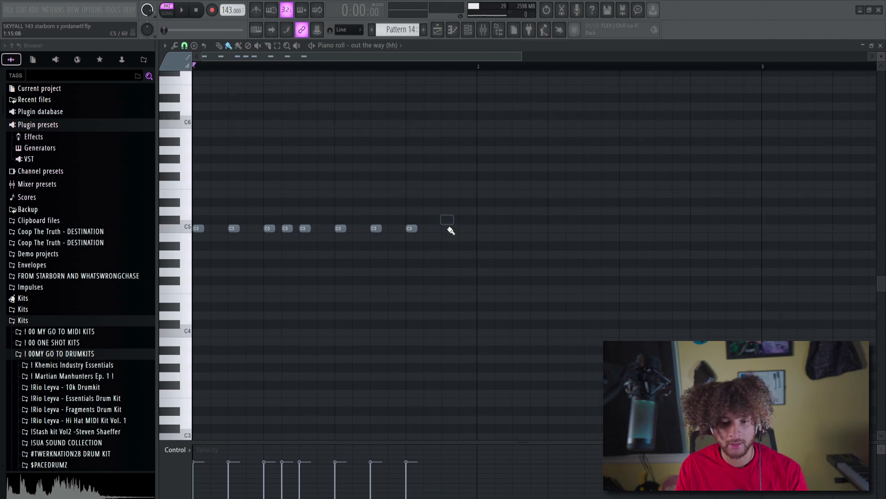
# Add the last C5 note near the end of bar 1 and extend all notes with quick legato.
pyautogui.click(448, 229)
pyautogui.scroll(-2, 330, 153)
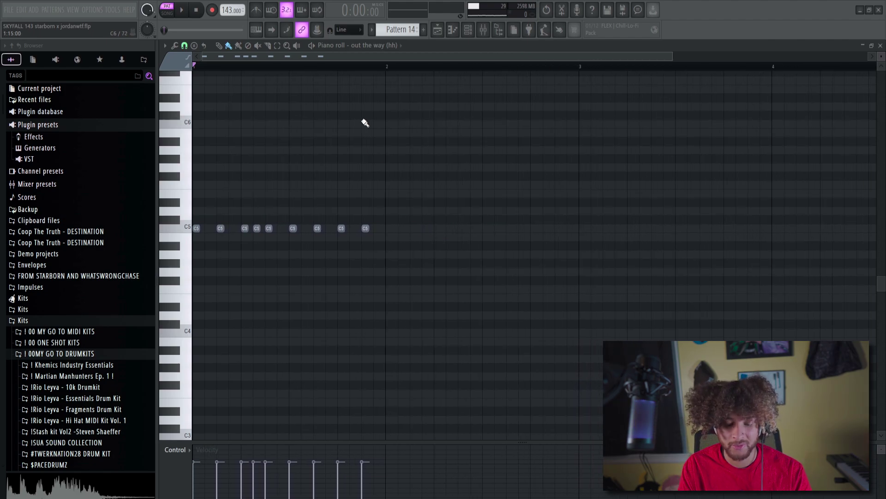
pyautogui.hotkey('ctrl', 'l')
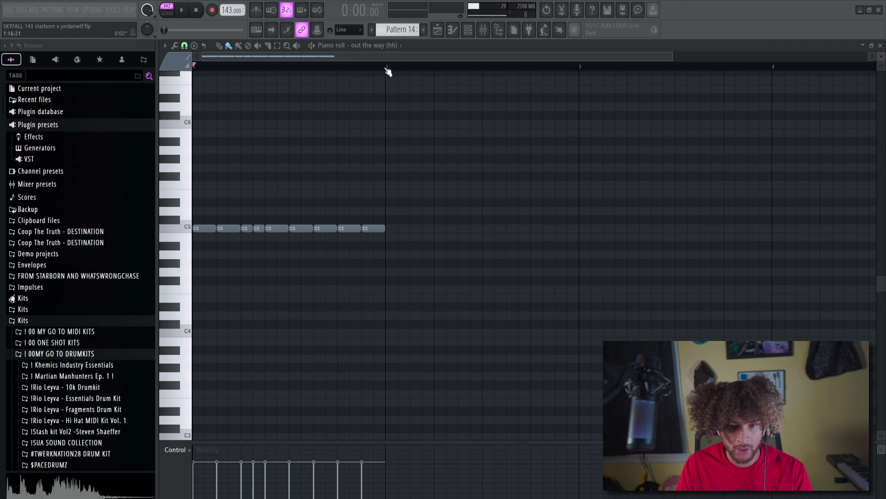
# Select all of bar 1 as a time range and duplicate its C5 notes into bar 2.
pyautogui.scroll(-2, 364, 102)
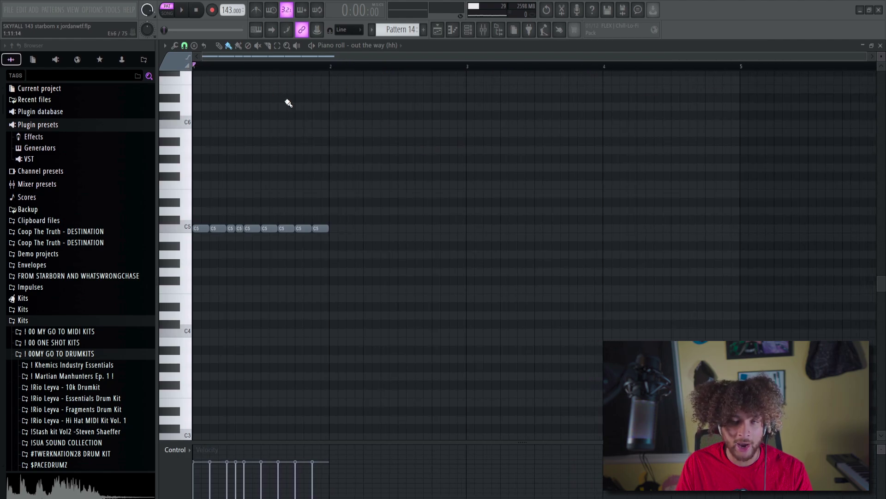
pyautogui.moveTo(331, 68); pyautogui.dragTo(3, 172)
pyautogui.scroll(2, 296, 74)
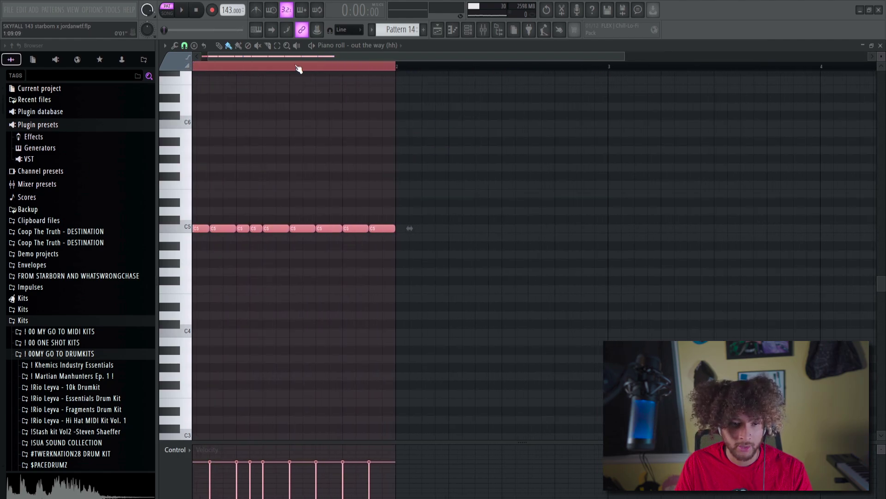
pyautogui.moveTo(415, 70); pyautogui.dragTo(148, 83)
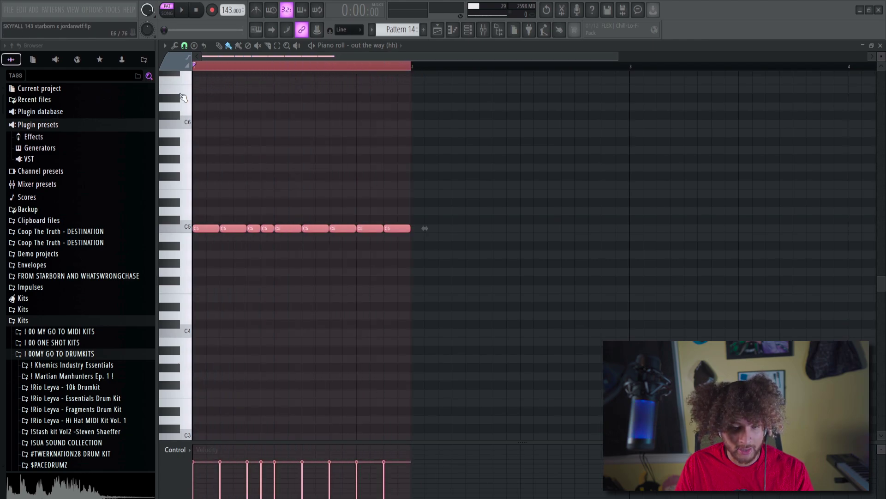
pyautogui.scroll(-2, 452, 189)
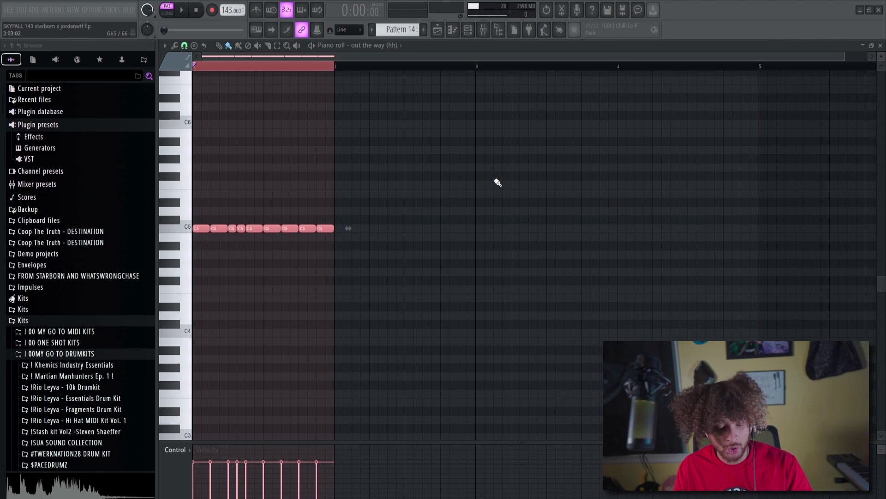
pyautogui.hotkey('ctrl', 'b')
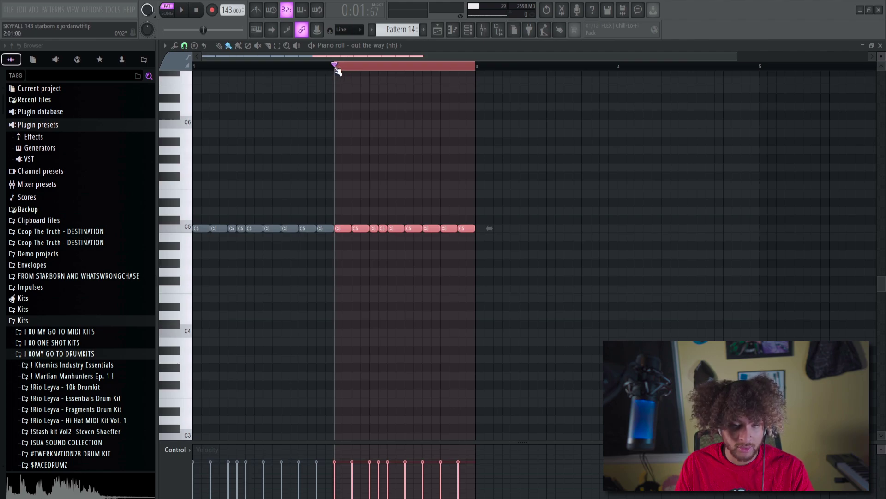
# Select the notes of bars 1 and 2 as a time range and clear the selection.
pyautogui.moveTo(336, 69); pyautogui.dragTo(194, 79)
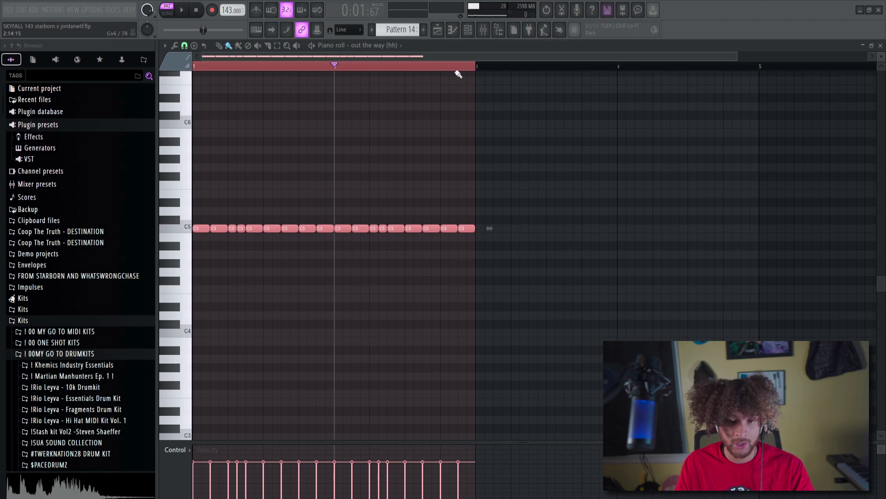
pyautogui.keyDown('ctrl'); pyautogui.click(517, 154); pyautogui.keyUp('ctrl')
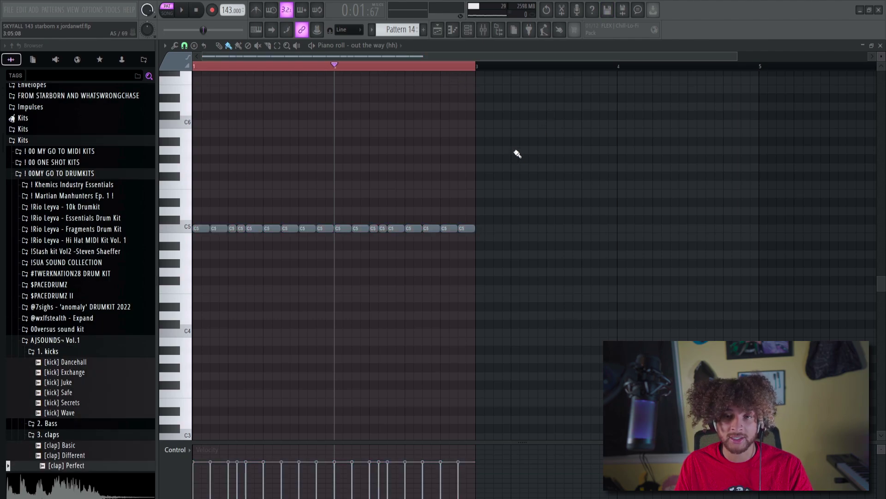
pyautogui.hotkey('ctrl', 'd')
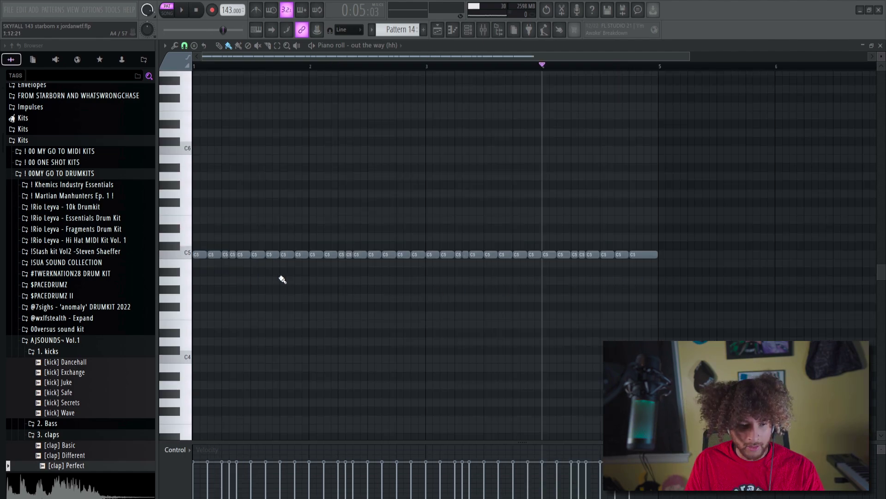
# Select every C5 note in the four-bar row and delete them all.
pyautogui.moveTo(283, 280); pyautogui.dragTo(195, 250)
pyautogui.hotkey('ctrl', 'a')
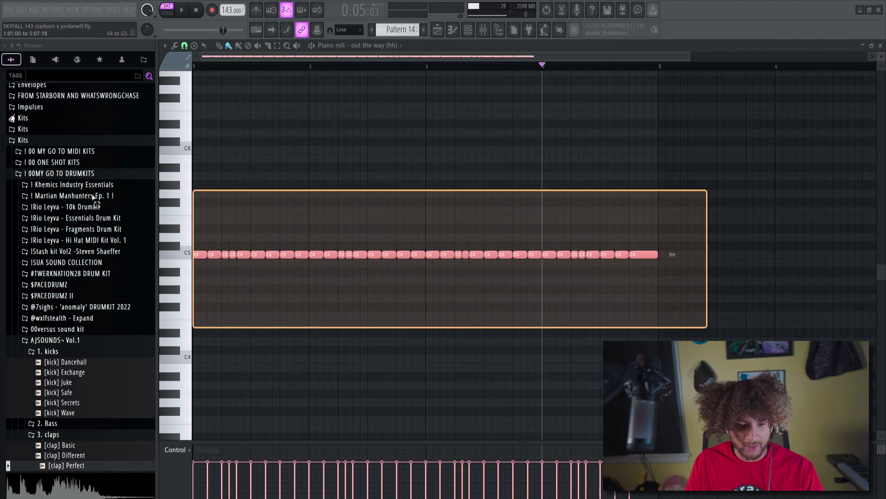
pyautogui.keyDown('ctrl'); pyautogui.click(212, 285); pyautogui.keyUp('ctrl')
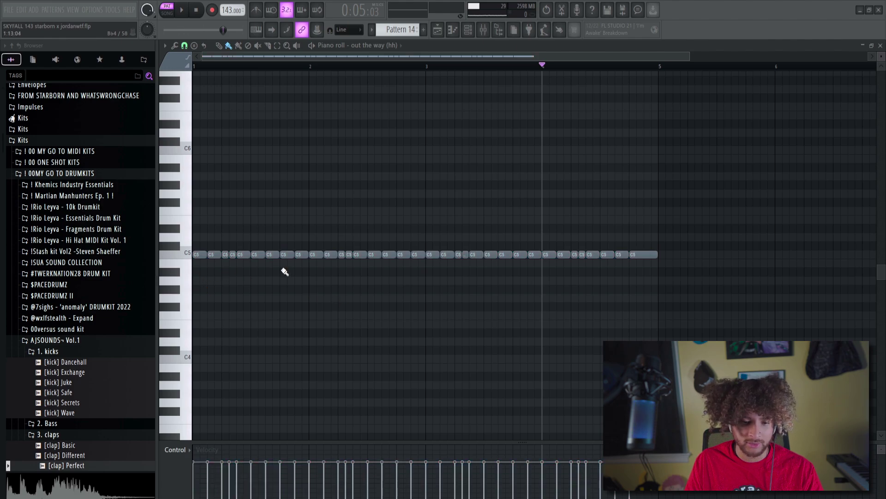
pyautogui.hotkey('ctrl', 'a')
pyautogui.press('Delete')
# Draw a descending line of D♭6, B5, G5 and E5 notes, one on each beat of bar 1.
pyautogui.scroll(2, 196, 221)
pyautogui.click(203, 141)
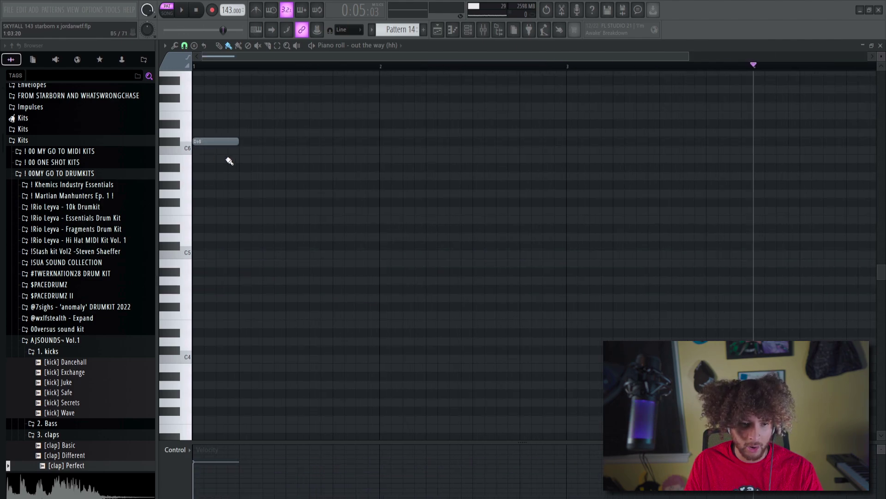
pyautogui.click(245, 158)
pyautogui.click(295, 193)
pyautogui.click(342, 220)
# Stack B♭5 and D6 notes above the E5 on beat 4 of bar 1, erasing the misplaced notes.
pyautogui.click(350, 167)
pyautogui.click(351, 142)
pyautogui.rightClick(350, 144)
pyautogui.click(341, 132)
pyautogui.click(355, 124)
pyautogui.rightClick(358, 127)
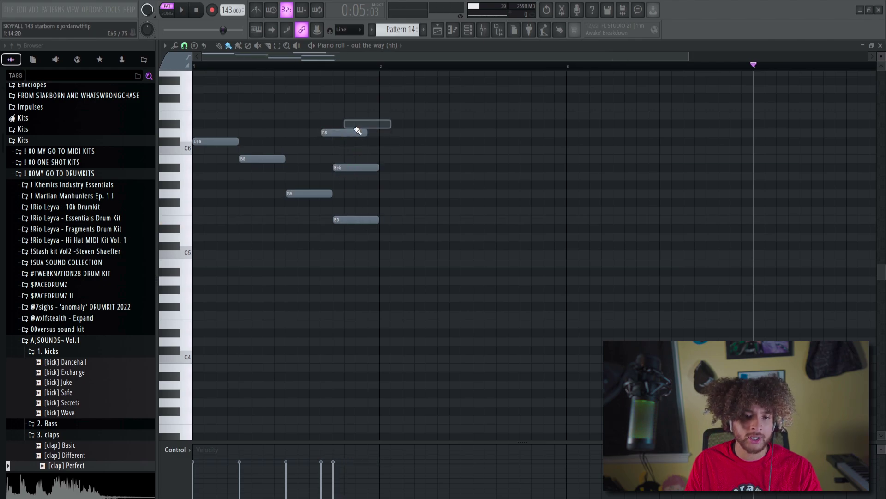
pyautogui.moveTo(336, 133); pyautogui.dragTo(348, 133)
# Select bar 1, clear the note selection, and flip the bar's notes horizontally and back again.
pyautogui.moveTo(384, 231); pyautogui.dragTo(198, 97)
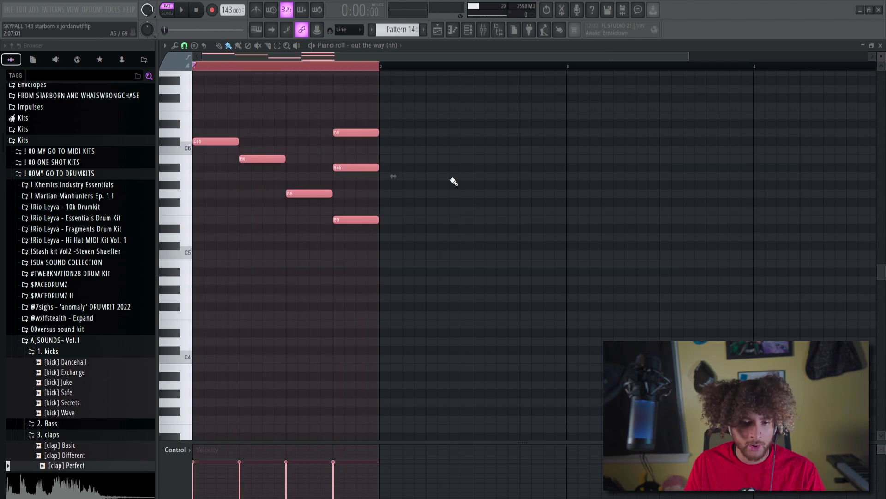
pyautogui.rightClick(531, 190)
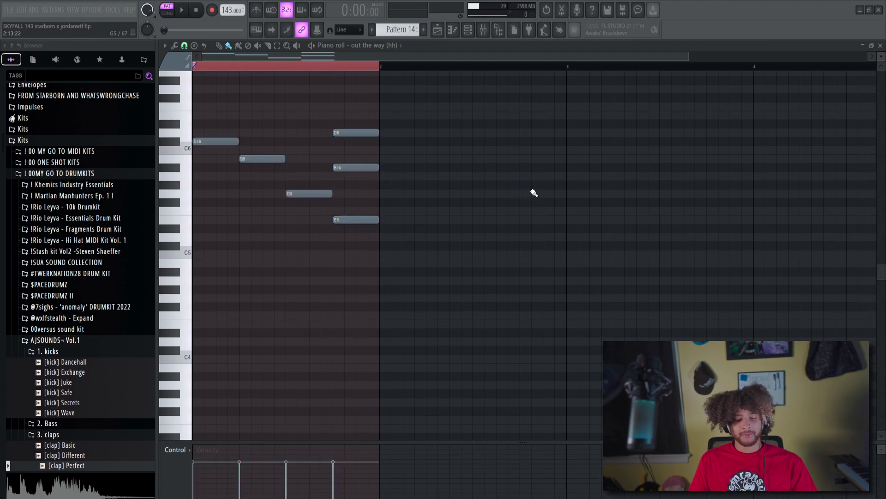
pyautogui.hotkey('alt', 'y')
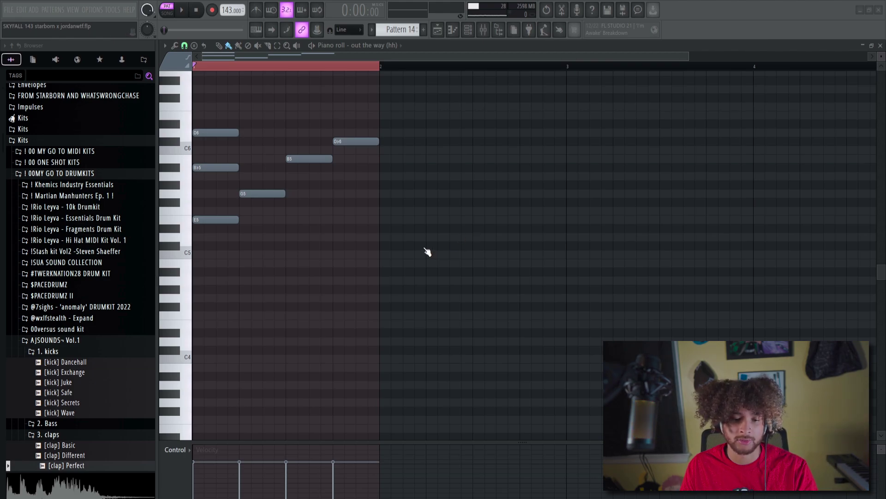
pyautogui.hotkey('alt', 'y')
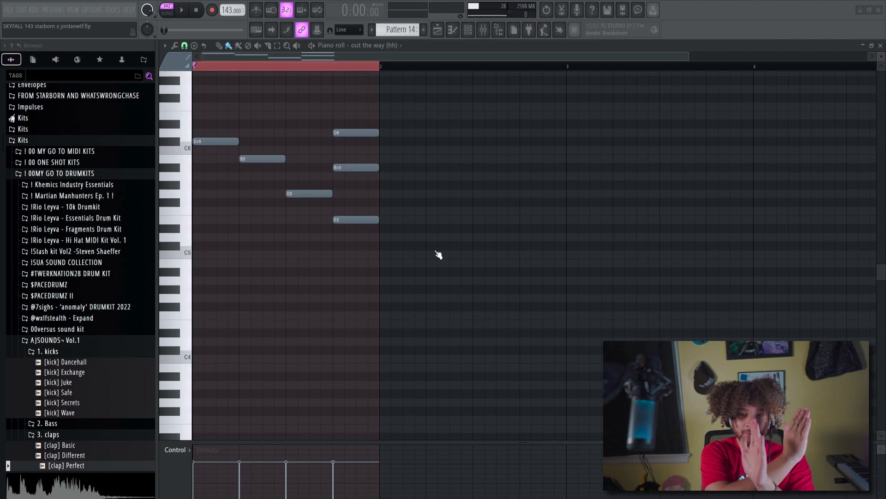
pyautogui.click(419, 274)
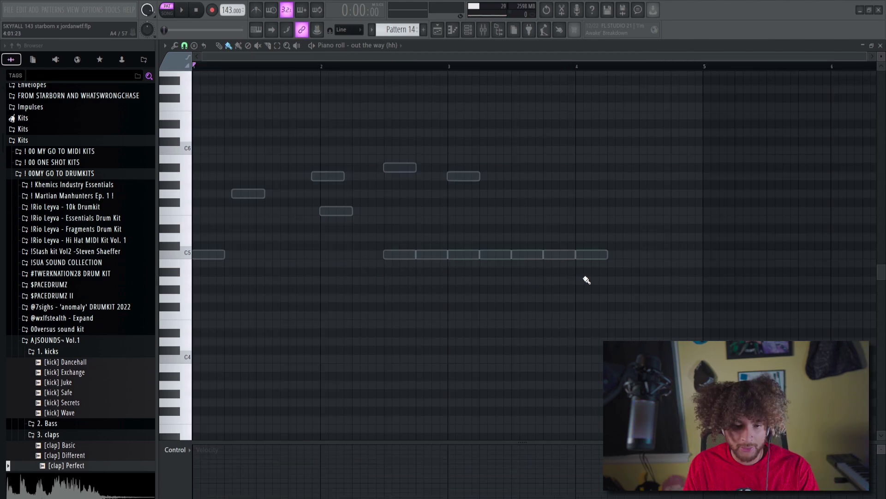
# Restore the deleted notes and delete only the row of repeated C5 notes and the F5 note in bar 2.
pyautogui.hotkey('ctrl', 'z')
pyautogui.moveTo(661, 292); pyautogui.dragTo(347, 213)
pyautogui.press('Delete')
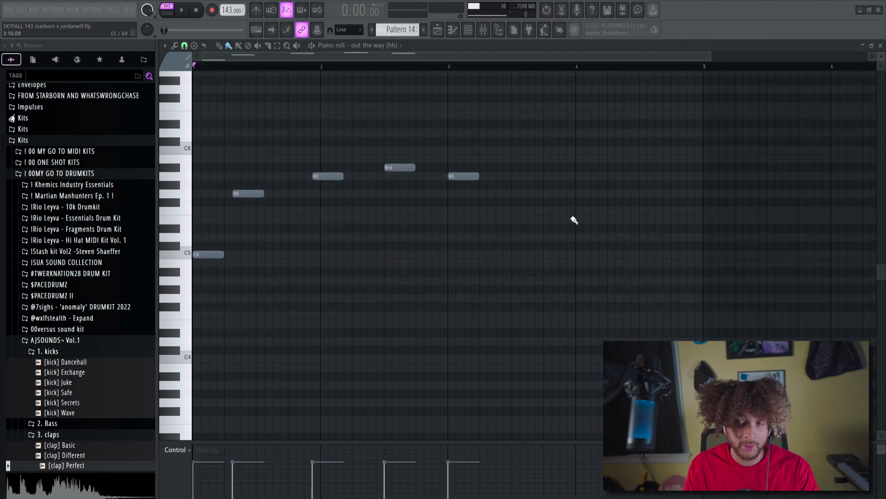
# Scatter G5, B5, C6, D5, B♭5 and E♭5 notes over bars 3 to 5 and raise the D5 note to G5.
pyautogui.click(498, 193)
pyautogui.click(549, 193)
pyautogui.click(565, 159)
pyautogui.click(598, 150)
pyautogui.click(645, 237)
pyautogui.click(685, 168)
pyautogui.click(732, 228)
pyautogui.moveTo(656, 237); pyautogui.dragTo(663, 194)
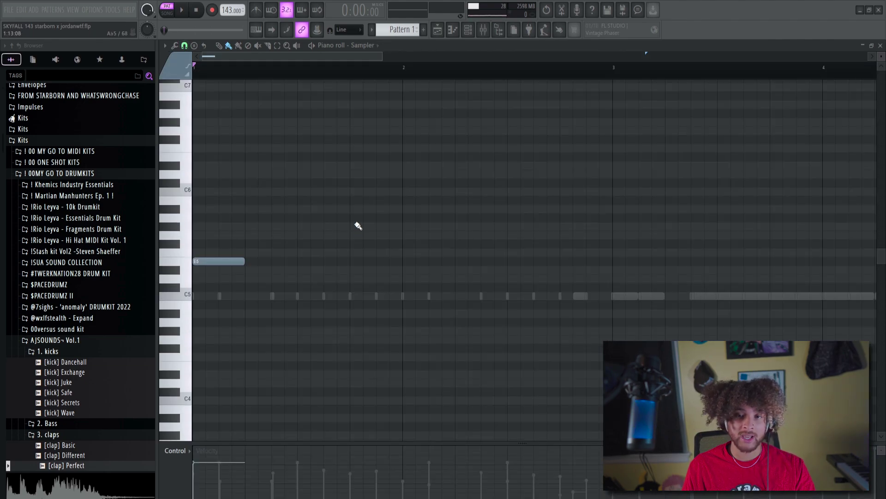
# Select the E5 note at the start of Pattern 1 and move it to D♭5 at the start of bar 1.
pyautogui.moveTo(344, 222); pyautogui.dragTo(194, 282)
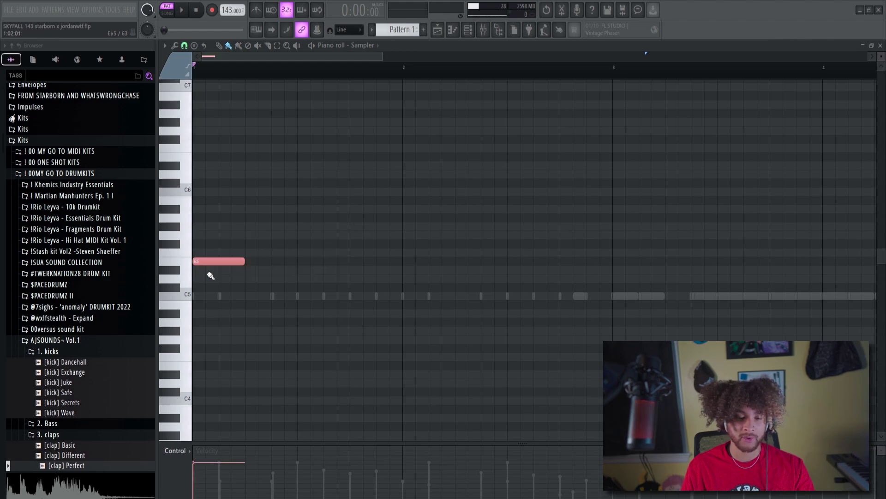
pyautogui.moveTo(301, 233); pyautogui.dragTo(187, 288)
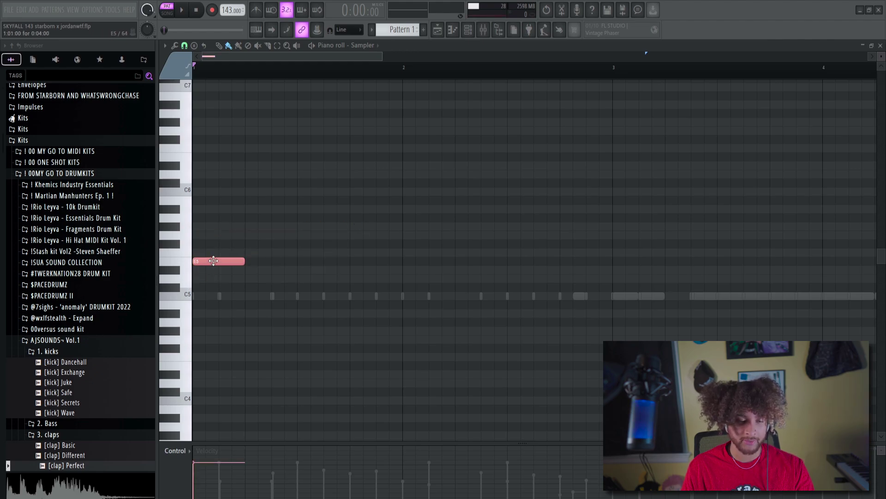
pyautogui.moveTo(213, 261); pyautogui.dragTo(330, 210)
pyautogui.moveTo(317, 279); pyautogui.dragTo(290, 233)
pyautogui.moveTo(290, 232); pyautogui.dragTo(277, 284)
# Select the D♭5 note and repeat the duplication four times to fill bars 1 to 4.
pyautogui.moveTo(237, 276); pyautogui.dragTo(202, 301)
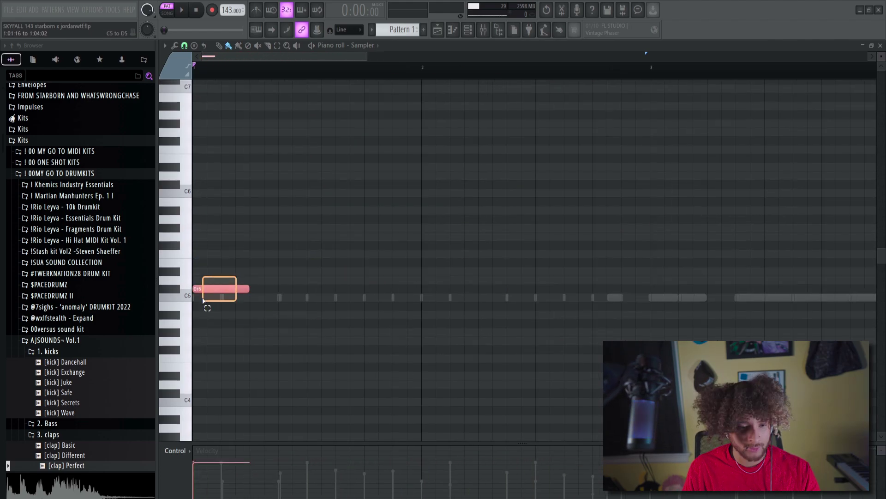
pyautogui.moveTo(299, 276); pyautogui.dragTo(231, 296)
pyautogui.hotkey('ctrl', 'b')
pyautogui.hotkey('ctrl', 'b')
pyautogui.hotkey('ctrl', 'b')
pyautogui.hotkey('ctrl', 'b')
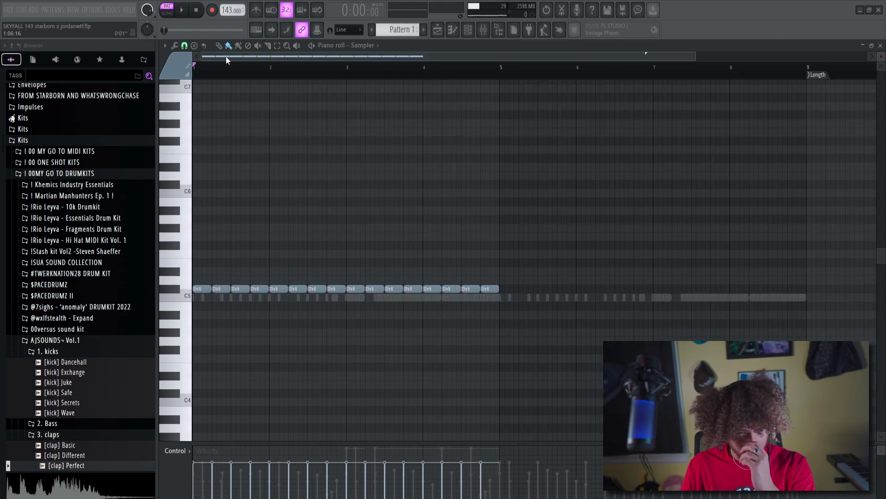
# Slice the last three D♭5 notes of bar 1 and the first note of bar 2 in half.
pyautogui.click(268, 46)
pyautogui.scroll(5, 205, 270)
pyautogui.moveTo(267, 57); pyautogui.dragTo(210, 61)
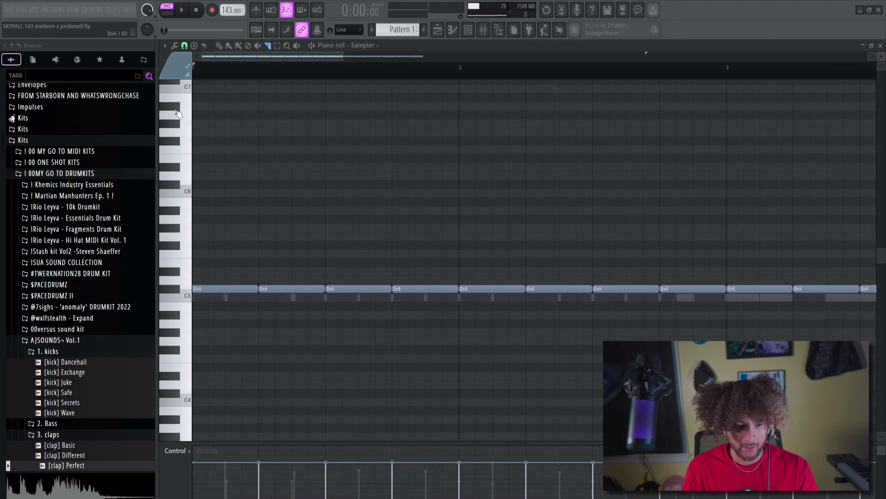
pyautogui.click(296, 290)
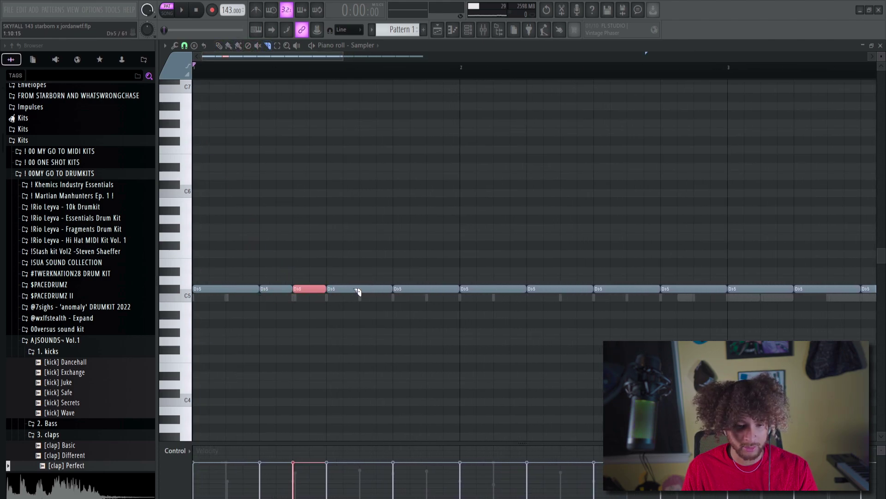
pyautogui.click(359, 290)
pyautogui.click(427, 290)
pyautogui.scroll(-2, 426, 290)
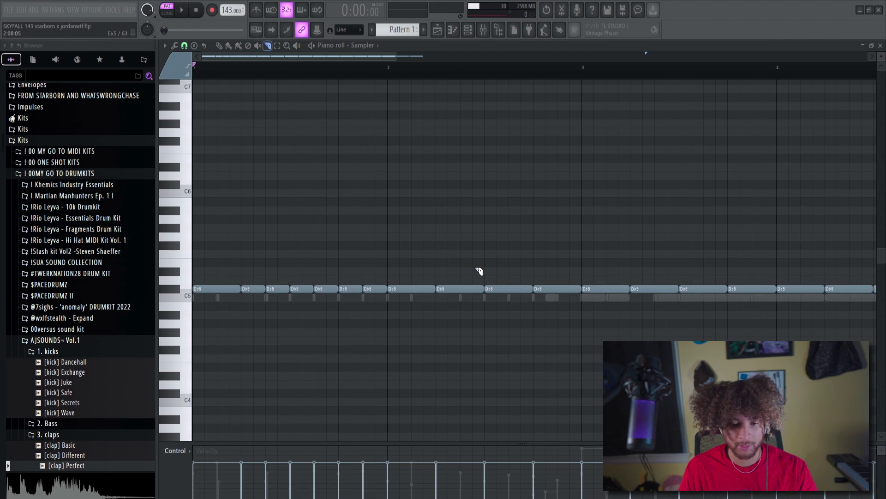
pyautogui.scroll(1, 206, 275)
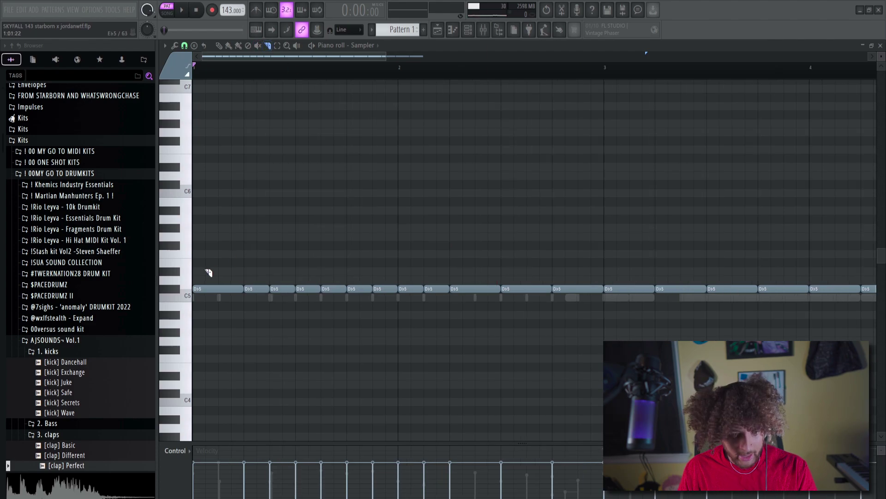
# Cut the D♭5 note on beat 3 of bar 2 into short, irregular freehand pieces.
pyautogui.scroll(3, 474, 295)
pyautogui.click(380, 289)
pyautogui.moveTo(479, 276); pyautogui.dragTo(476, 318)
pyautogui.moveTo(574, 268); pyautogui.dragTo(586, 332)
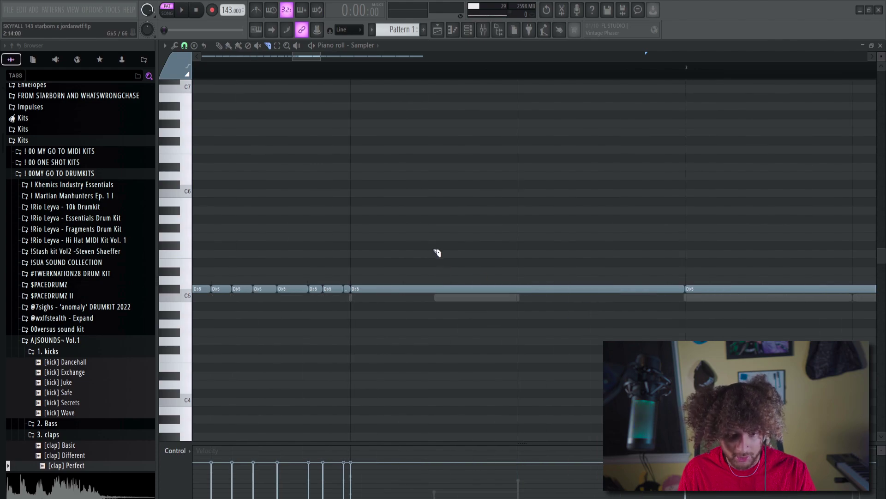
pyautogui.moveTo(430, 264); pyautogui.dragTo(448, 357)
# Slice D♭5 notes through bar 4 into shorter pieces, including quarters on beat 4 of bar 3 and beat 2 of bar 4.
pyautogui.scroll(-1, 447, 329)
pyautogui.moveTo(470, 275)
pyautogui.mouseDown()
pyautogui.moveTo(473, 296)
pyautogui.moveTo(478, 242)
pyautogui.mouseUp()
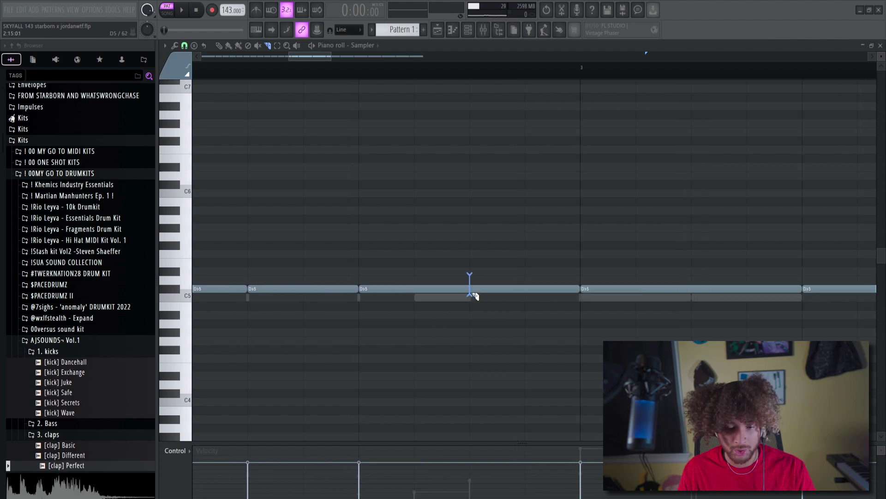
pyautogui.moveTo(653, 198); pyautogui.dragTo(458, 239)
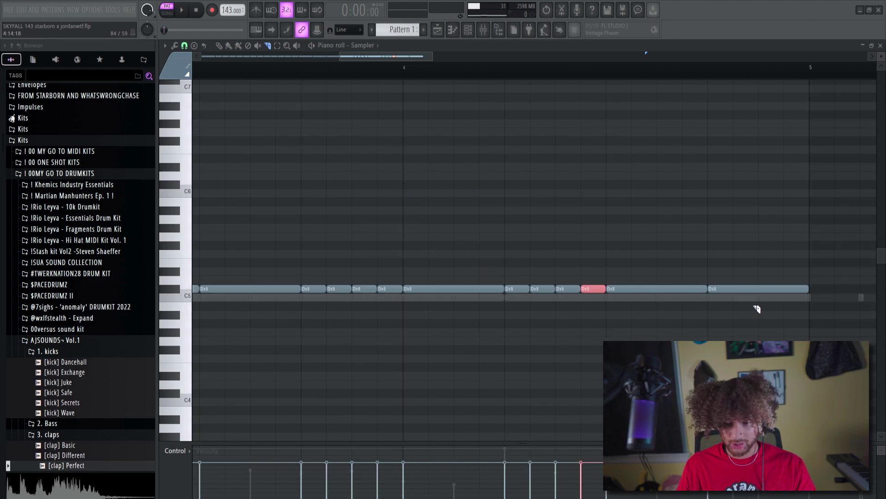
pyautogui.click(736, 279)
pyautogui.click(760, 251)
pyautogui.moveTo(766, 247); pyautogui.dragTo(783, 266)
pyautogui.moveTo(408, 310); pyautogui.dragTo(405, 211)
pyautogui.moveTo(461, 307); pyautogui.dragTo(432, 310)
pyautogui.moveTo(329, 328); pyautogui.dragTo(326, 329)
pyautogui.moveTo(250, 314); pyautogui.dragTo(249, 260)
pyautogui.moveTo(226, 261); pyautogui.dragTo(225, 314)
pyautogui.click(301, 315)
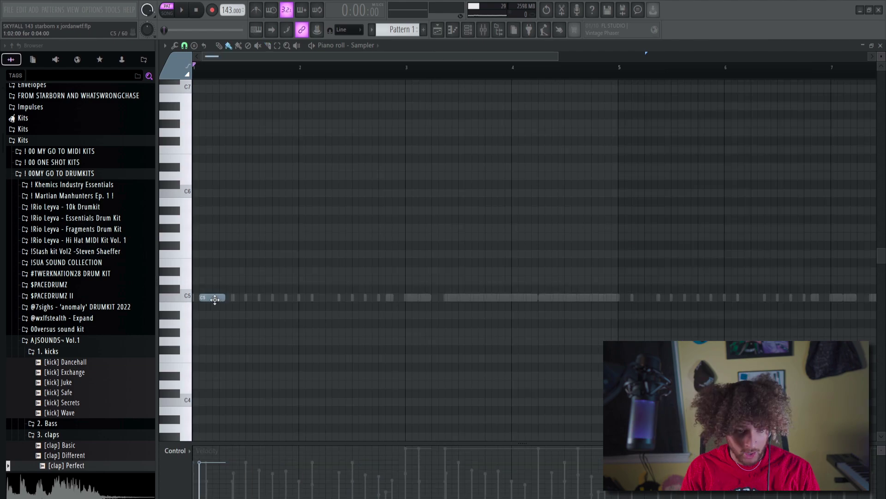
# Move the C5 note to the start of bar 1 and duplicate it four times in a row.
pyautogui.moveTo(228, 298); pyautogui.dragTo(171, 309)
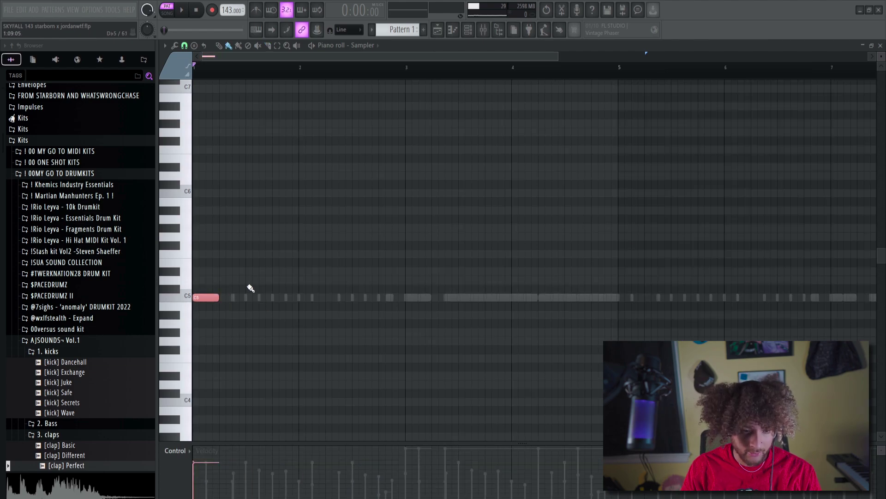
pyautogui.hotkey('ctrl', 'b')
pyautogui.hotkey('ctrl', 'b')
pyautogui.hotkey('ctrl', 'b')
pyautogui.hotkey('ctrl', 'b')
# Select bar 1, delete the extra C5 note at the start of bar 2, and duplicate the selection six times.
pyautogui.moveTo(300, 69); pyautogui.dragTo(194, 69)
pyautogui.rightClick(320, 298)
pyautogui.hotkey('ctrl', 'b')
pyautogui.hotkey('ctrl', 'b')
pyautogui.hotkey('ctrl', 'b')
pyautogui.hotkey('ctrl', 'b')
pyautogui.hotkey('ctrl', 'b')
pyautogui.hotkey('ctrl', 'b')
# Delete two C5 notes near the start of the pattern and clear the selection.
pyautogui.scroll(-3, 361, 287)
pyautogui.rightClick(213, 298)
pyautogui.rightClick(251, 298)
pyautogui.scroll(4, 217, 364)
pyautogui.keyDown('ctrl'); pyautogui.click(285, 393); pyautogui.keyUp('ctrl')
pyautogui.hotkey('ctrl', 'd')
pyautogui.scroll(-3, 311, 401)
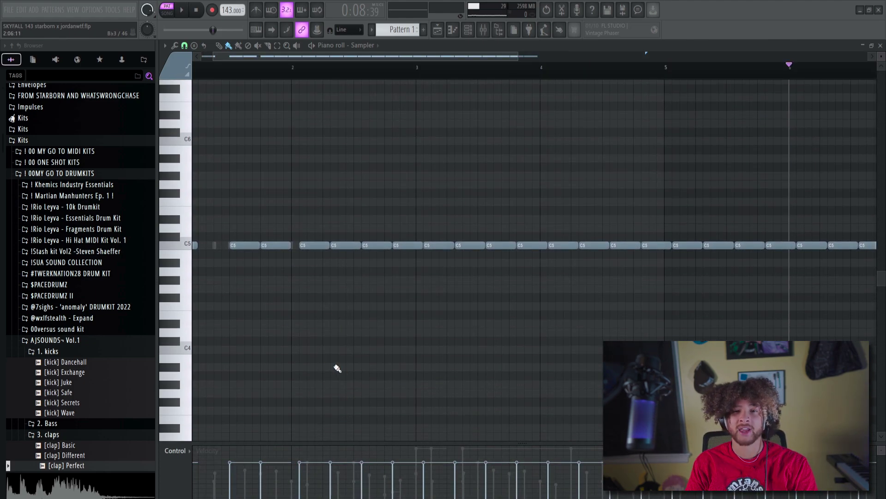
# Draw a rising velocity ramp across the first three C5 notes of bar 3.
pyautogui.scroll(-2, 324, 353)
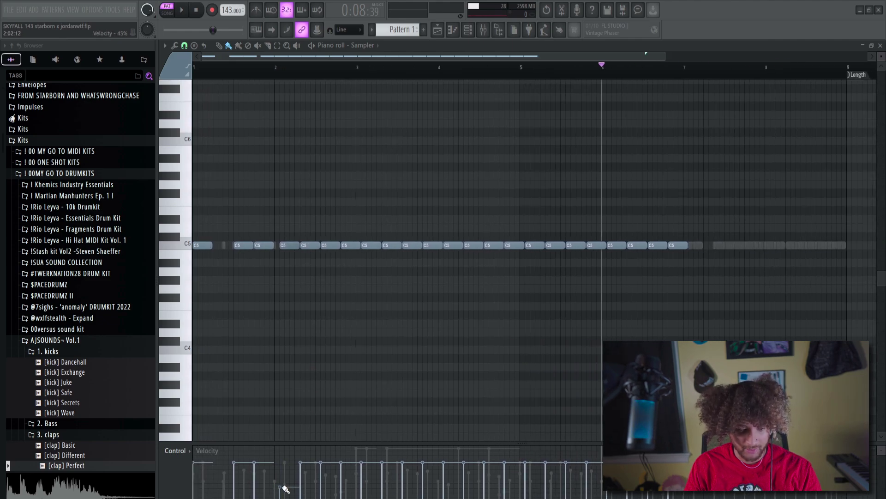
pyautogui.moveTo(350, 467); pyautogui.dragTo(407, 467)
pyautogui.moveTo(359, 493)
pyautogui.mouseDown()
pyautogui.moveTo(393, 489)
pyautogui.moveTo(420, 448)
pyautogui.moveTo(370, 491)
pyautogui.moveTo(410, 459)
pyautogui.mouseUp()
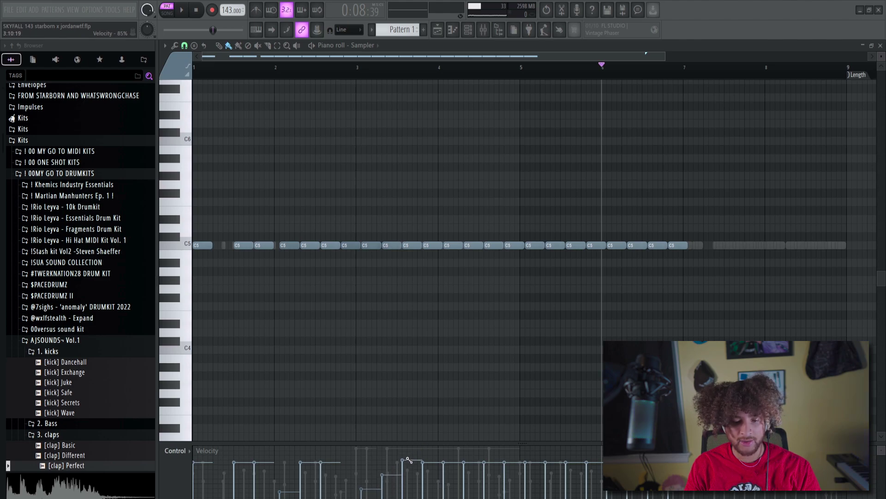
pyautogui.moveTo(359, 492); pyautogui.dragTo(409, 455)
# Redraw the velocities of all C5 notes as straight lines, ending with a flat, lower level.
pyautogui.moveTo(379, 485)
pyautogui.mouseDown()
pyautogui.moveTo(414, 431)
pyautogui.moveTo(379, 482)
pyautogui.moveTo(419, 462)
pyautogui.moveTo(384, 496)
pyautogui.moveTo(428, 460)
pyautogui.moveTo(405, 480)
pyautogui.moveTo(384, 477)
pyautogui.moveTo(406, 451)
pyautogui.moveTo(365, 479)
pyautogui.moveTo(663, 449)
pyautogui.moveTo(688, 455)
pyautogui.moveTo(619, 469)
pyautogui.moveTo(165, 479)
pyautogui.mouseUp()
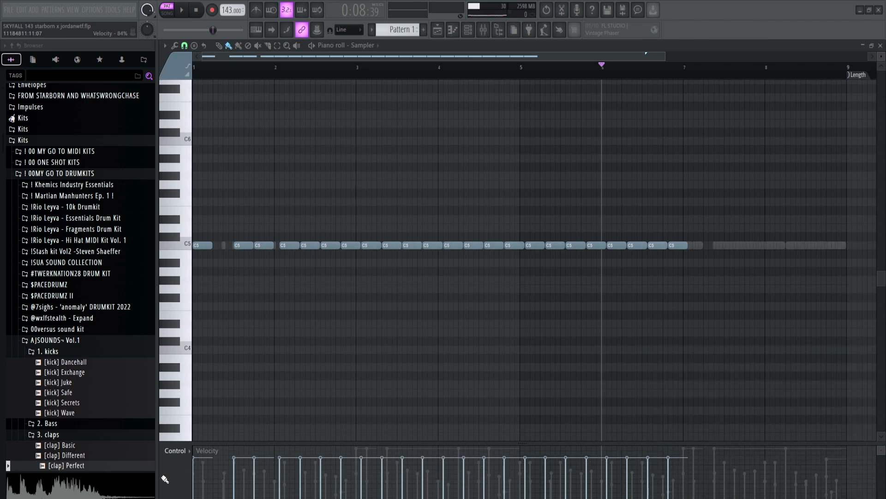
pyautogui.moveTo(697, 467); pyautogui.dragTo(175, 483)
pyautogui.moveTo(695, 481)
pyautogui.mouseDown()
pyautogui.moveTo(65, 485)
pyautogui.moveTo(421, 475)
pyautogui.moveTo(51, 488)
pyautogui.mouseUp()
pyautogui.moveTo(847, 460); pyautogui.dragTo(194, 480)
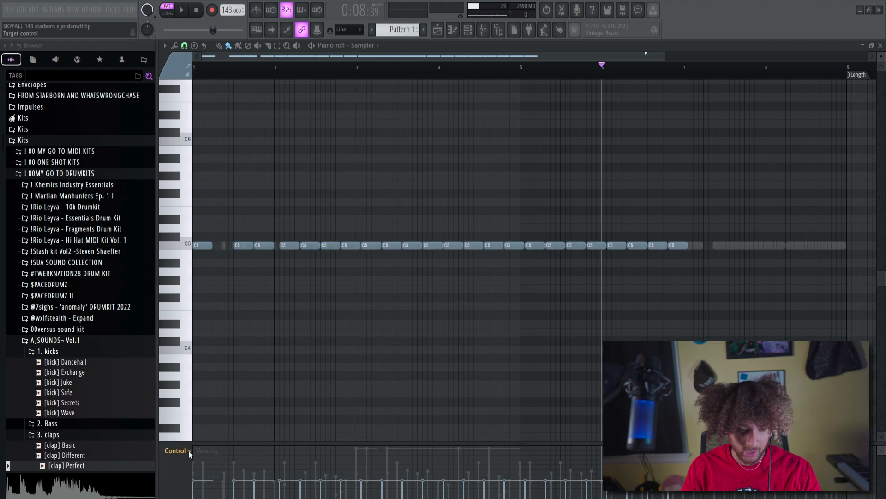
# Show the Pan values instead of velocity and adjust the panning of the C5 notes in bars 1 and 2.
pyautogui.scroll(1, 192, 459)
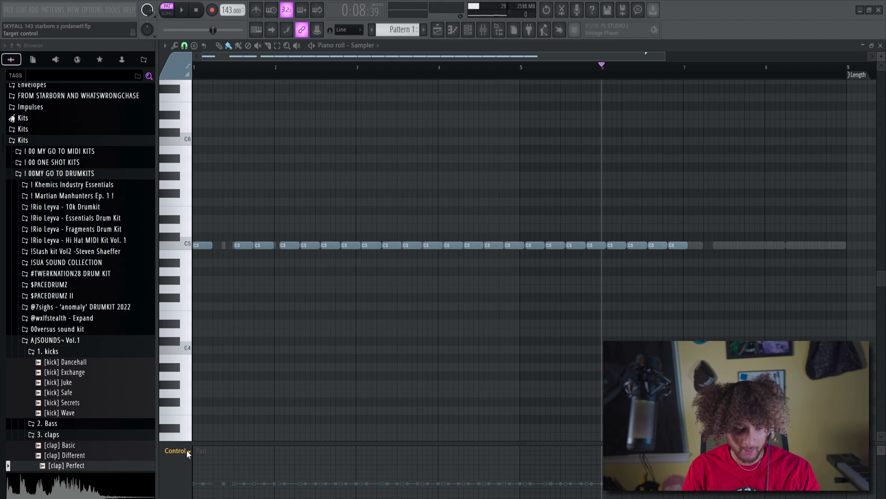
pyautogui.moveTo(233, 478)
pyautogui.mouseDown()
pyautogui.moveTo(252, 474)
pyautogui.moveTo(264, 491)
pyautogui.moveTo(241, 481)
pyautogui.moveTo(247, 462)
pyautogui.moveTo(261, 478)
pyautogui.moveTo(256, 496)
pyautogui.moveTo(278, 480)
pyautogui.moveTo(293, 485)
pyautogui.moveTo(280, 477)
pyautogui.moveTo(288, 467)
pyautogui.moveTo(310, 478)
pyautogui.moveTo(320, 496)
pyautogui.mouseUp()
pyautogui.click(239, 463)
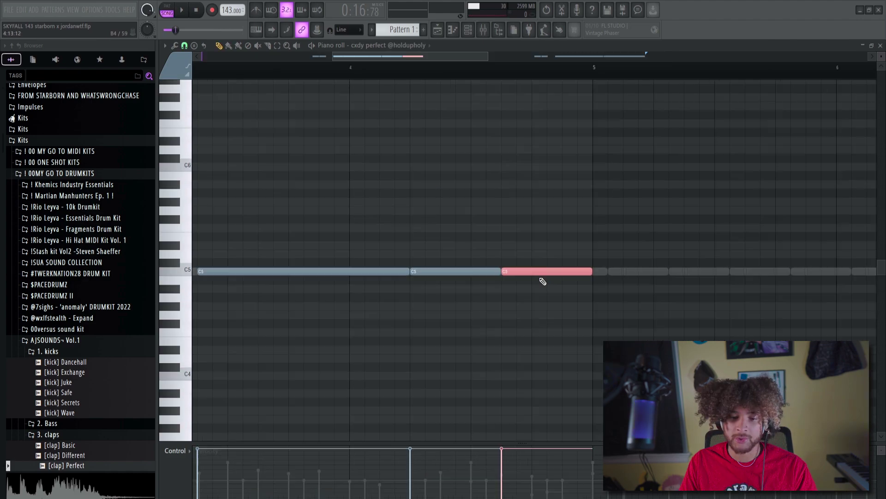
# Copy the last C5 note of bar 4 in the cxdy perfect channel one octave up to C6.
pyautogui.moveTo(563, 242); pyautogui.dragTo(541, 302)
pyautogui.moveTo(568, 243); pyautogui.dragTo(536, 302)
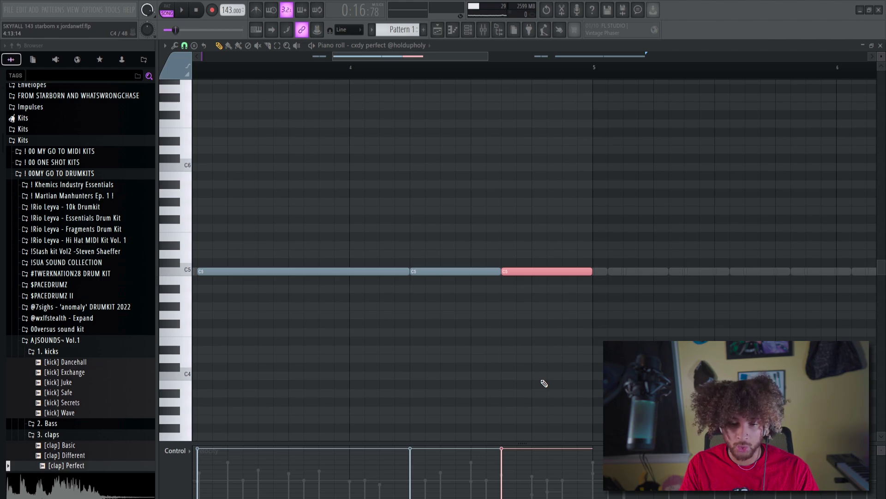
pyautogui.hotkey('ctrl', 'Up')
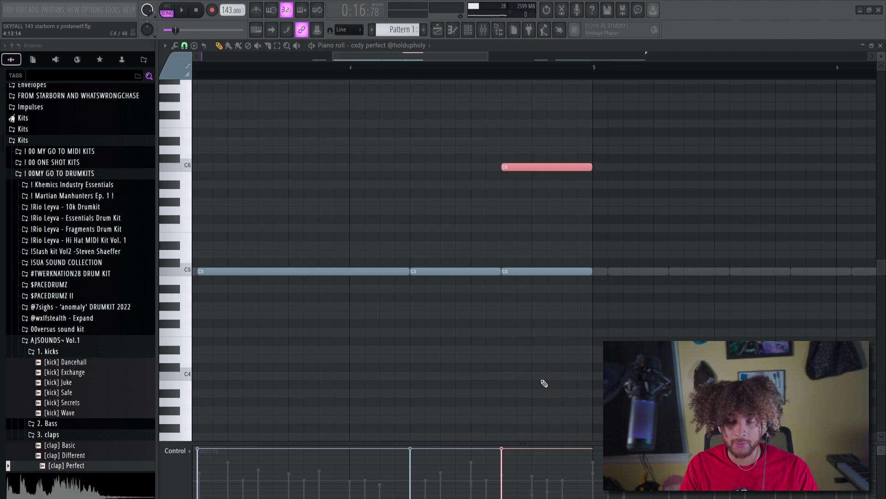
# Transpose the copied C6 note repeatedly up and down in small pitch steps.
pyautogui.hotkey('shift', 'Up')
pyautogui.hotkey('shift', 'Up')
pyautogui.hotkey('shift', 'Down')
pyautogui.hotkey('shift', 'Down')
pyautogui.hotkey('shift', 'Down')
pyautogui.hotkey('shift', 'Up')
pyautogui.hotkey('shift', 'Up')
pyautogui.hotkey('shift', 'Up')
pyautogui.hotkey('shift', 'Up')
pyautogui.hotkey('shift', 'Up')
pyautogui.hotkey('shift', 'Down')
pyautogui.hotkey('shift', 'Down')
pyautogui.hotkey('shift', 'Down')
pyautogui.hotkey('shift', 'Down')
pyautogui.hotkey('shift', 'Down')
pyautogui.hotkey('shift', 'Down')
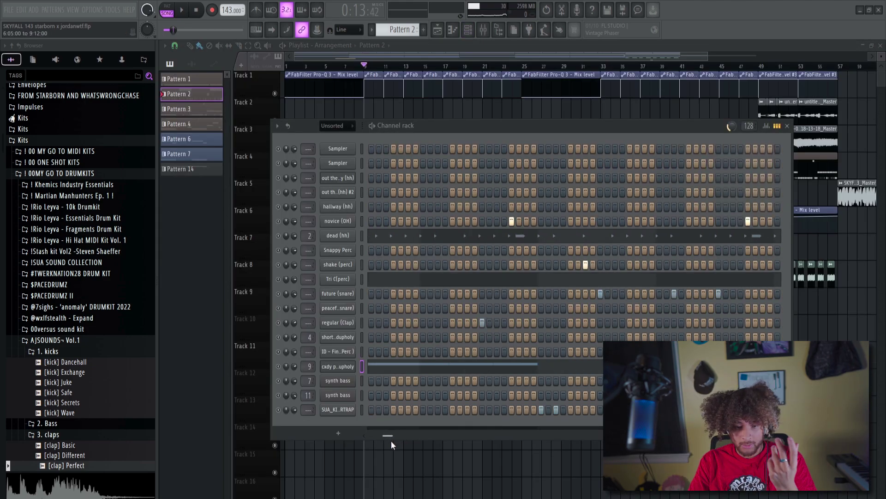